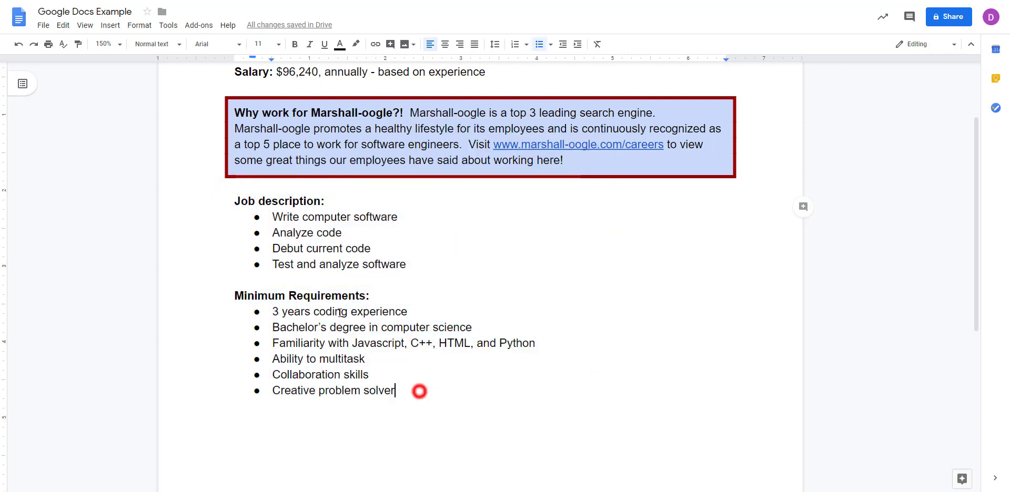
drag(234, 200, 401, 377)
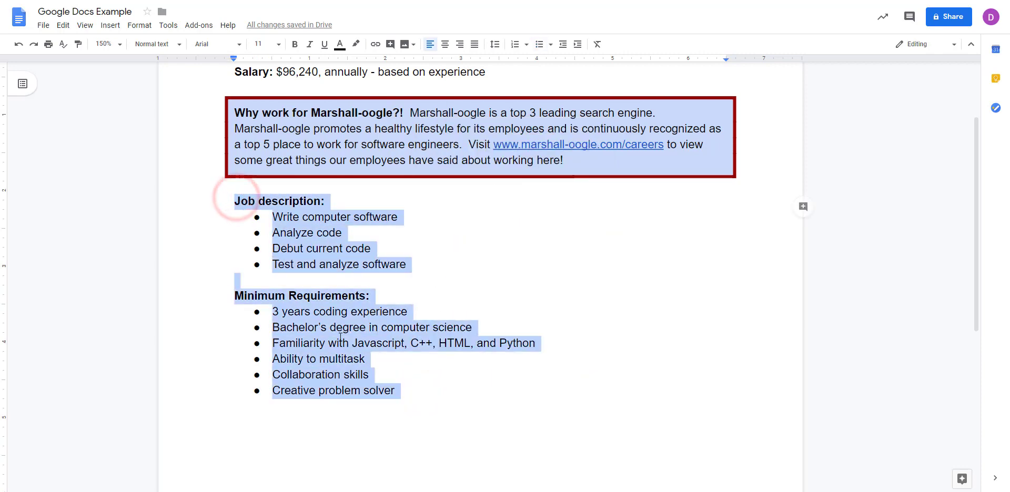
click(289, 296)
drag(234, 203, 417, 411)
click(419, 411)
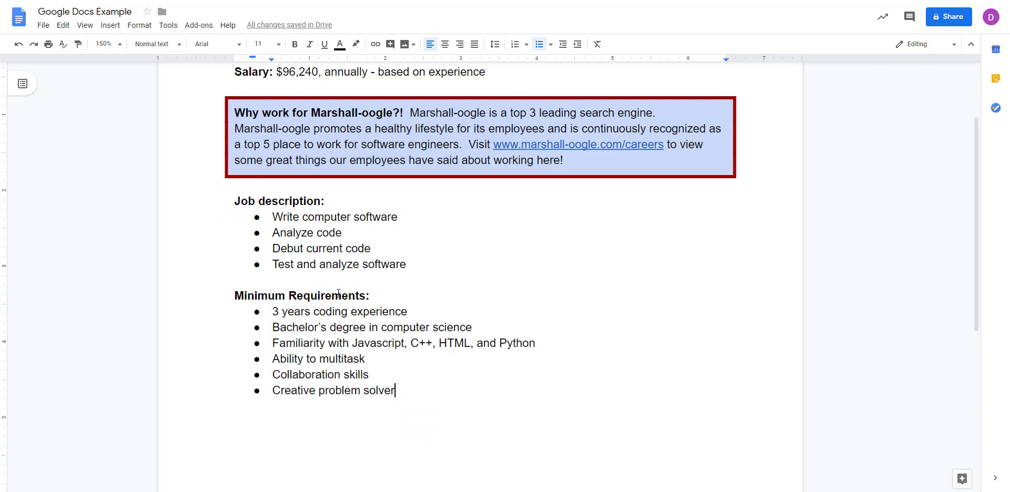
drag(232, 295, 419, 395)
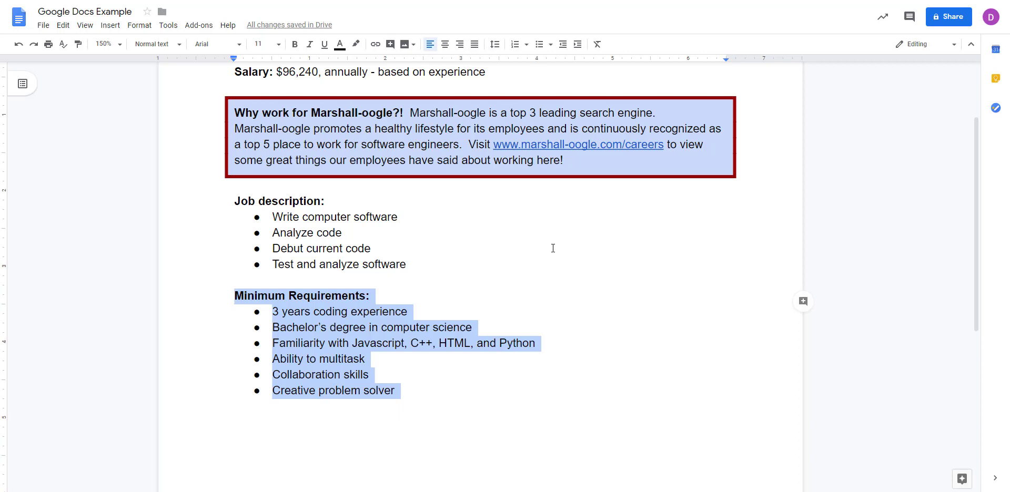
click(444, 402)
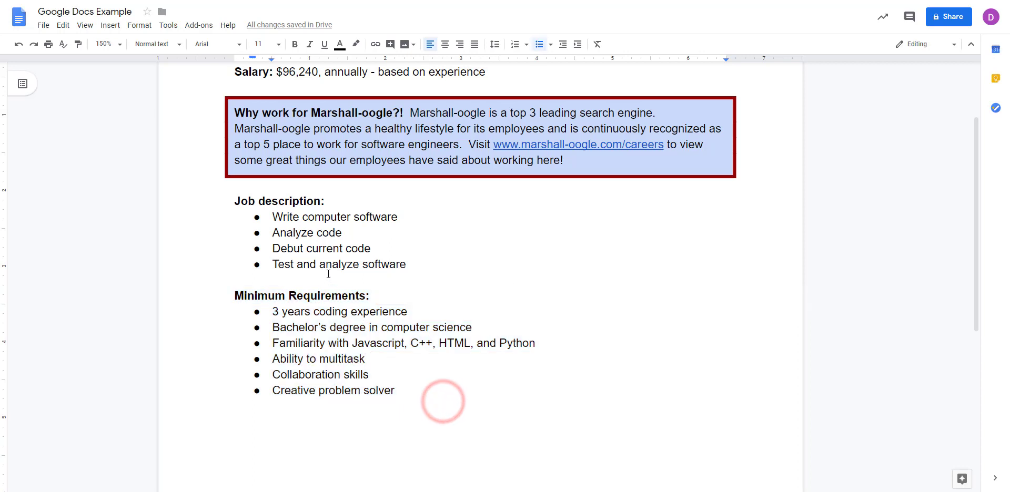
Insert a horizontal line above the Job description heading and remove the empty line between the line and the heading.
double_click(266, 188)
click(268, 189)
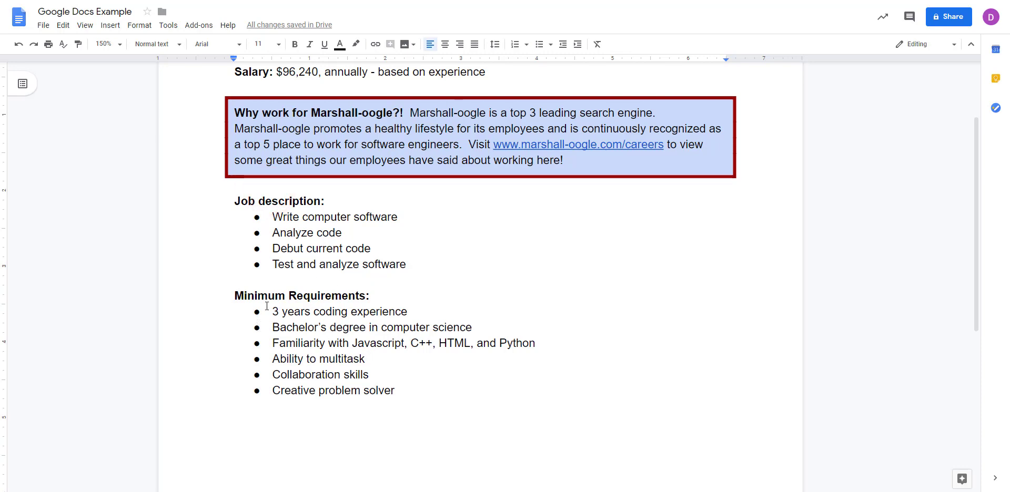
key(Return)
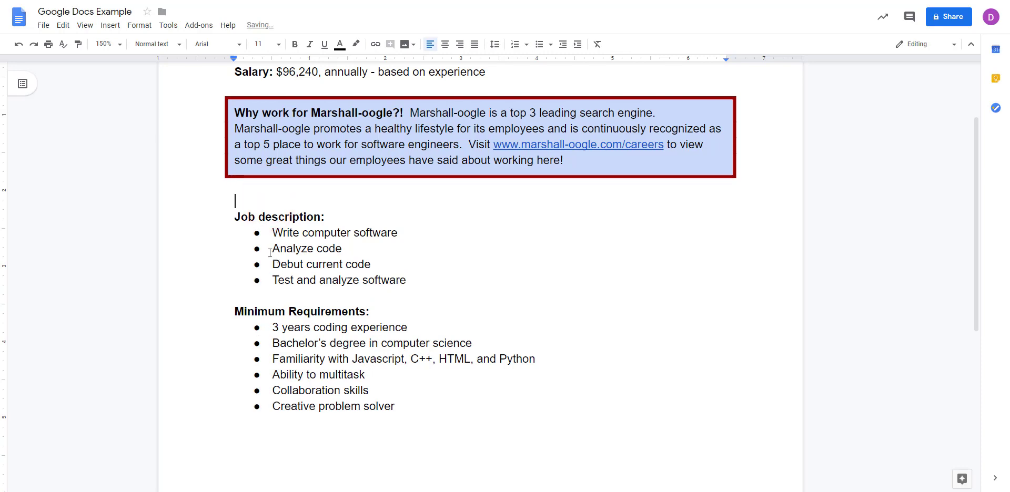
click(110, 25)
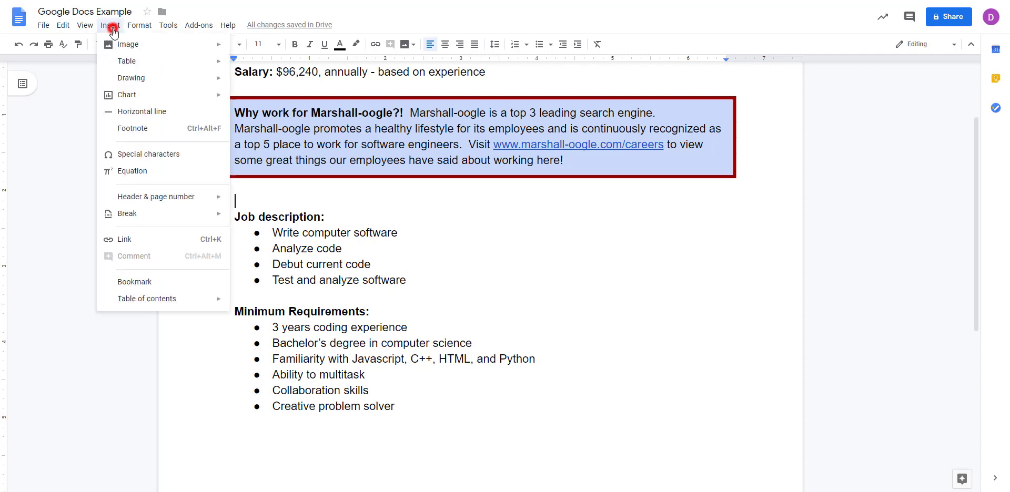
click(175, 113)
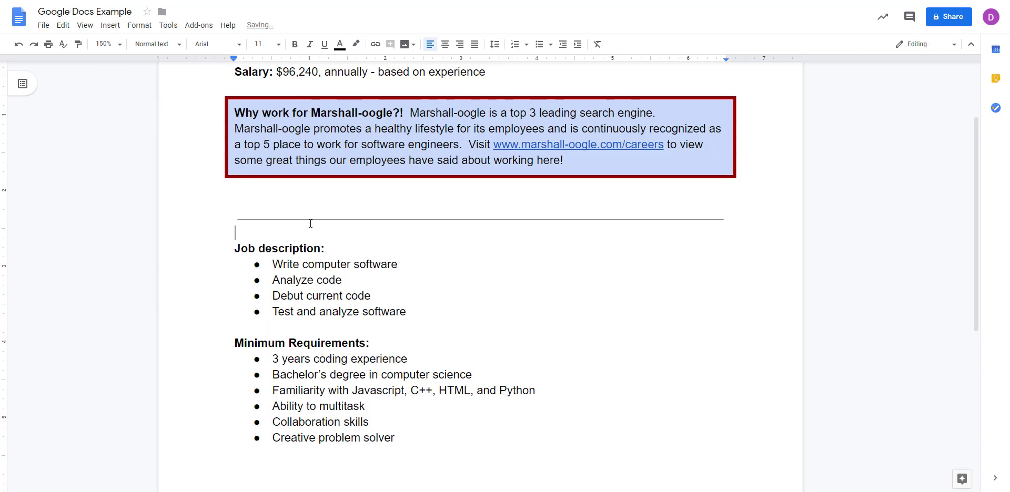
click(260, 228)
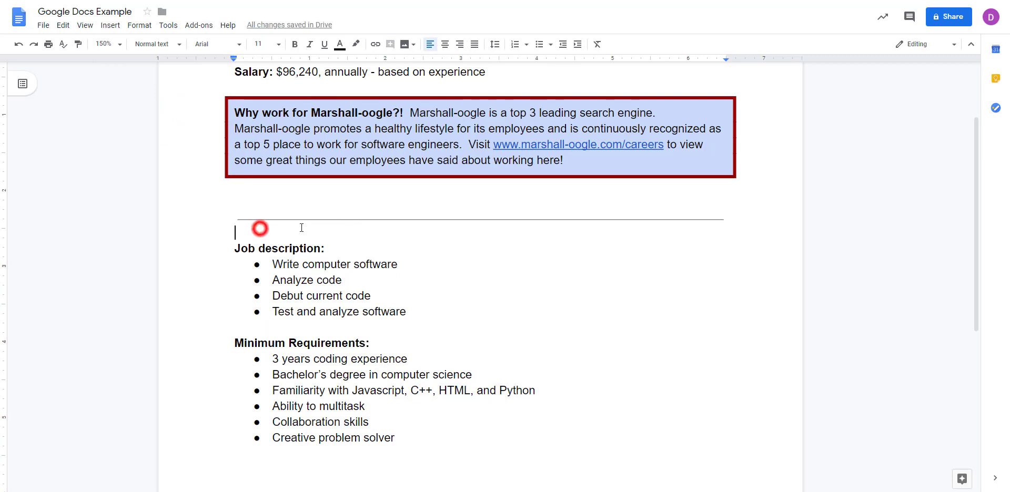
key(Delete)
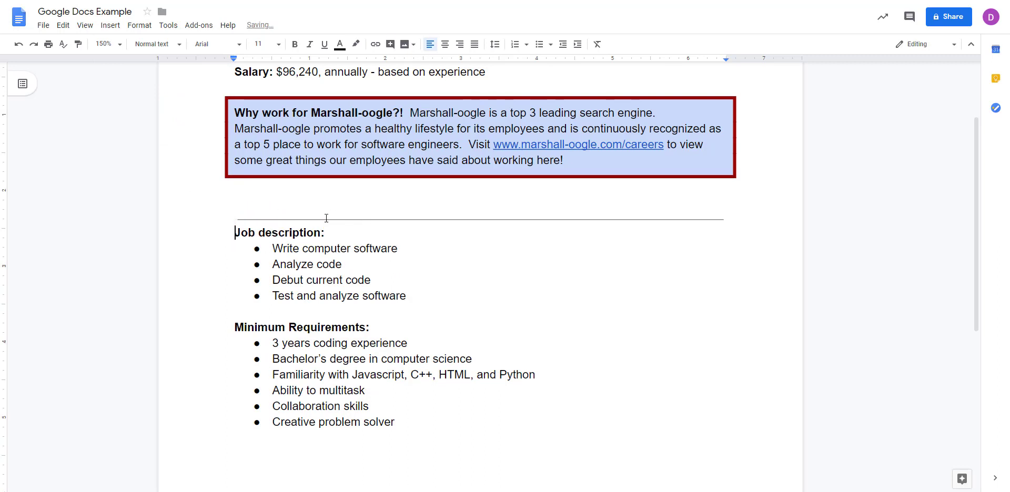
Try formatting the whole document in two columns and review the resulting layout.
click(103, 27)
mouse_move(134, 29)
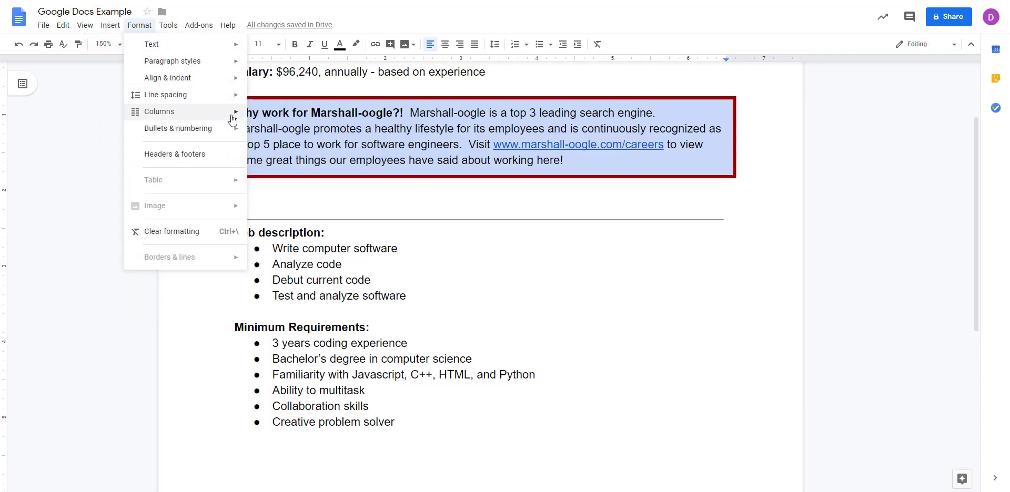
mouse_move(233, 119)
click(324, 144)
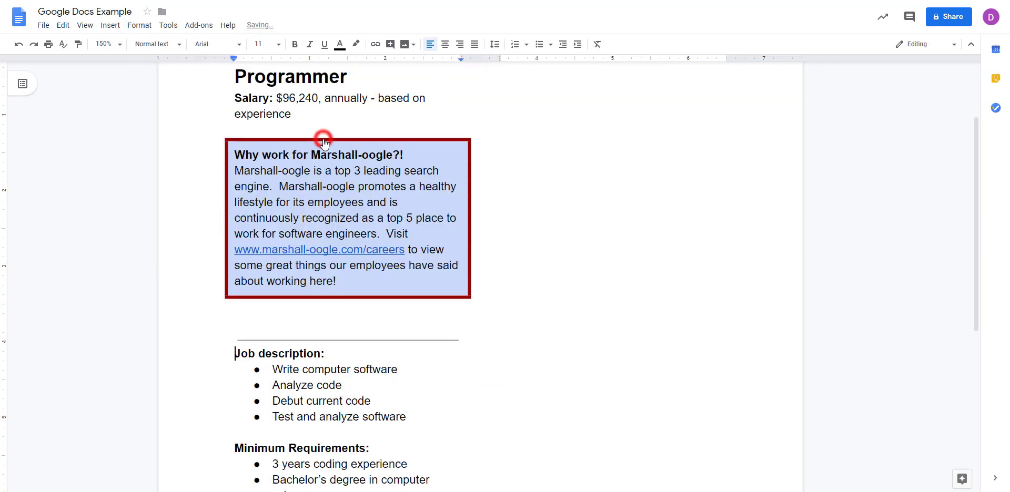
scroll(507, 284, up, 2)
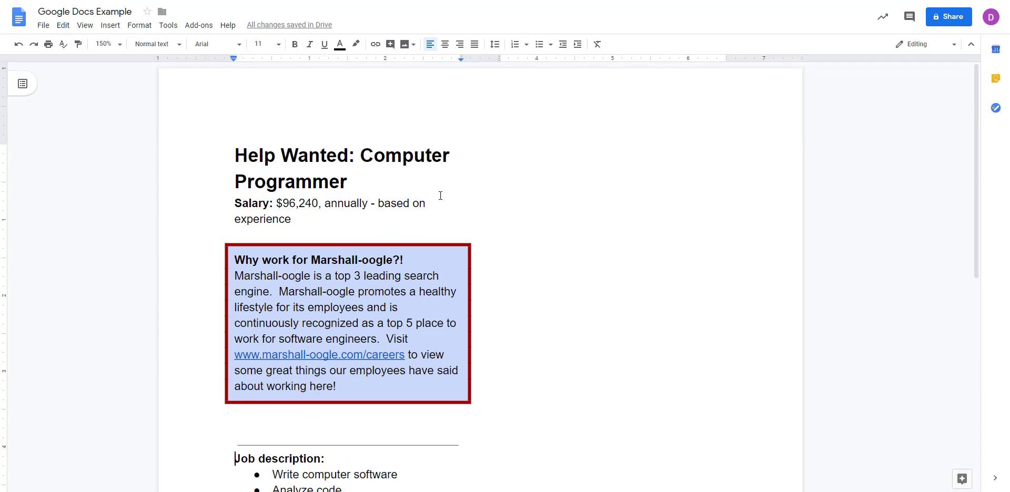
scroll(440, 196, down, 3)
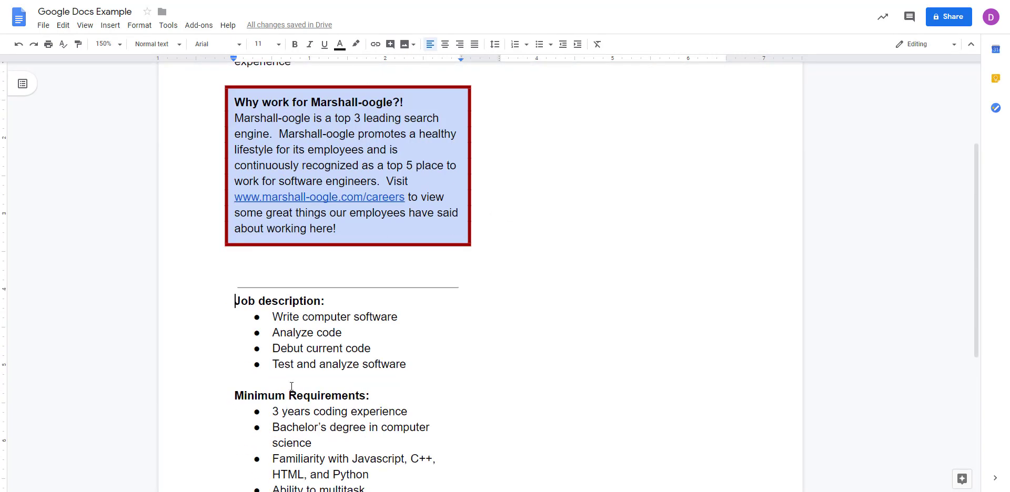
scroll(292, 387, down, 3)
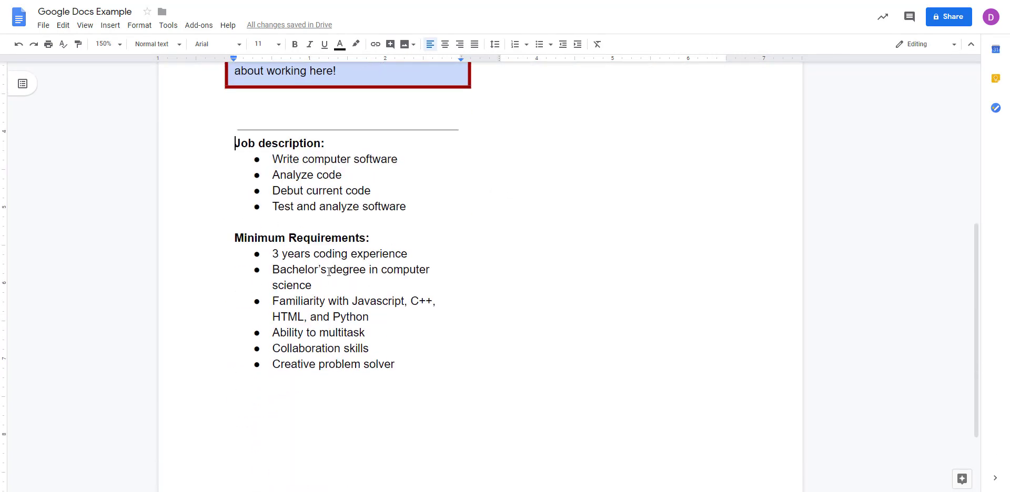
scroll(330, 271, up, 5)
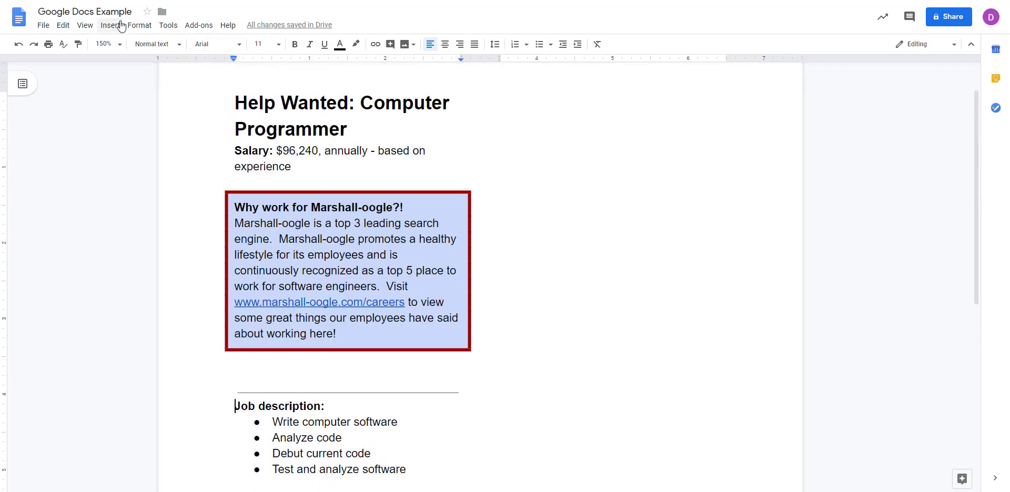
Return the whole document to a single column.
click(140, 27)
click(186, 111)
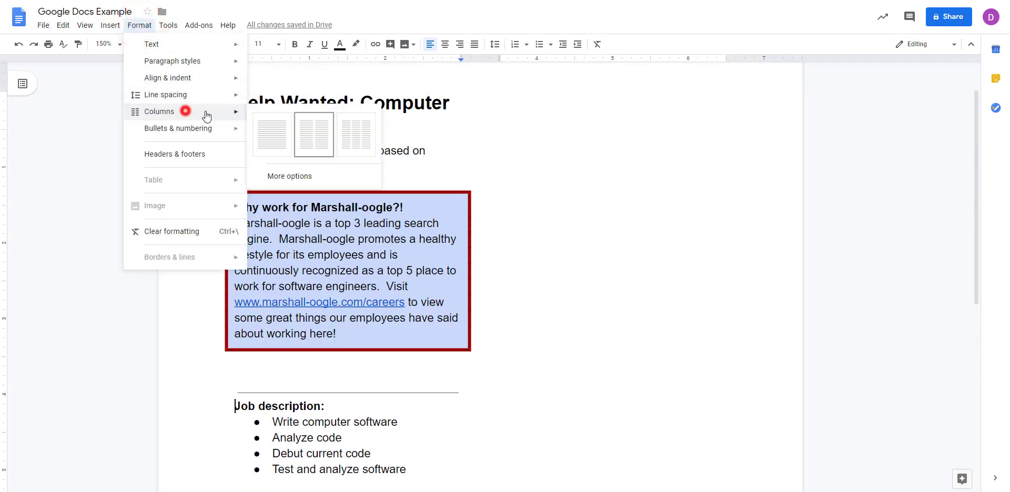
click(274, 136)
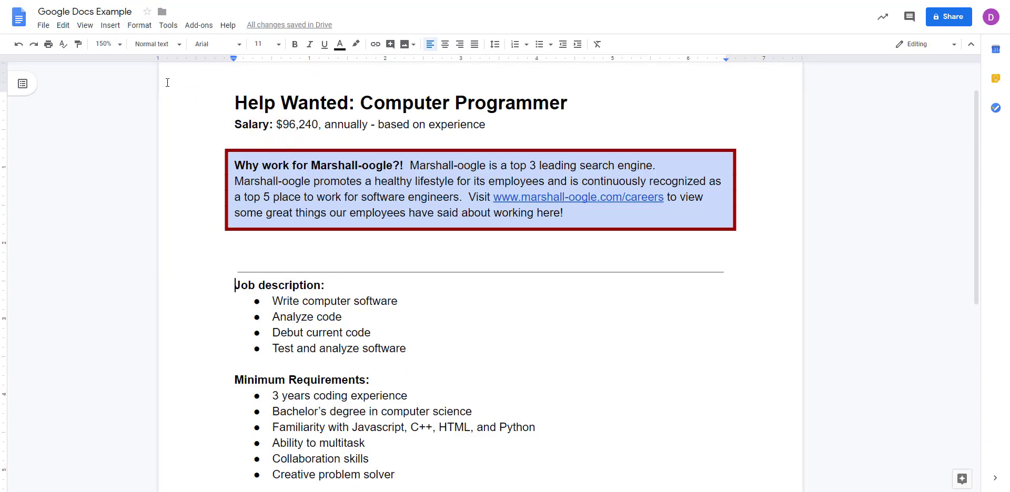
click(110, 25)
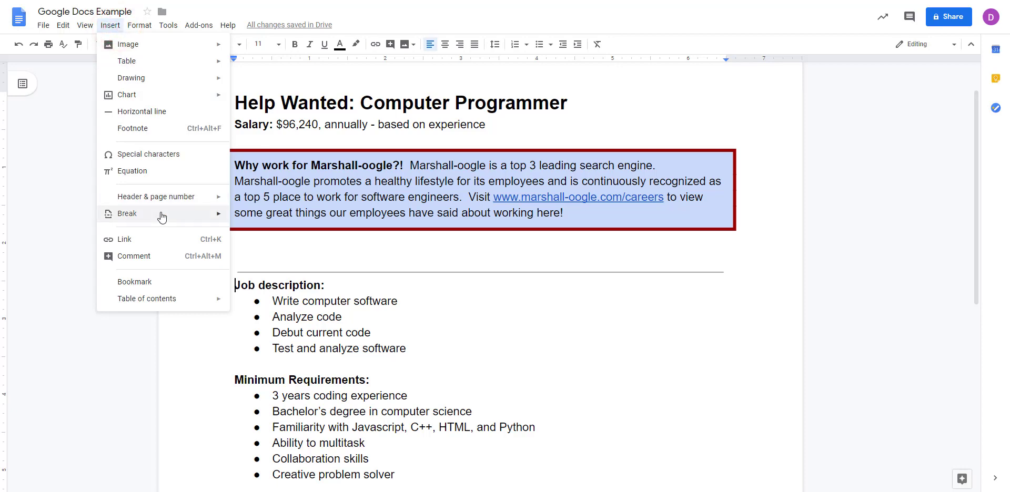
mouse_move(162, 217)
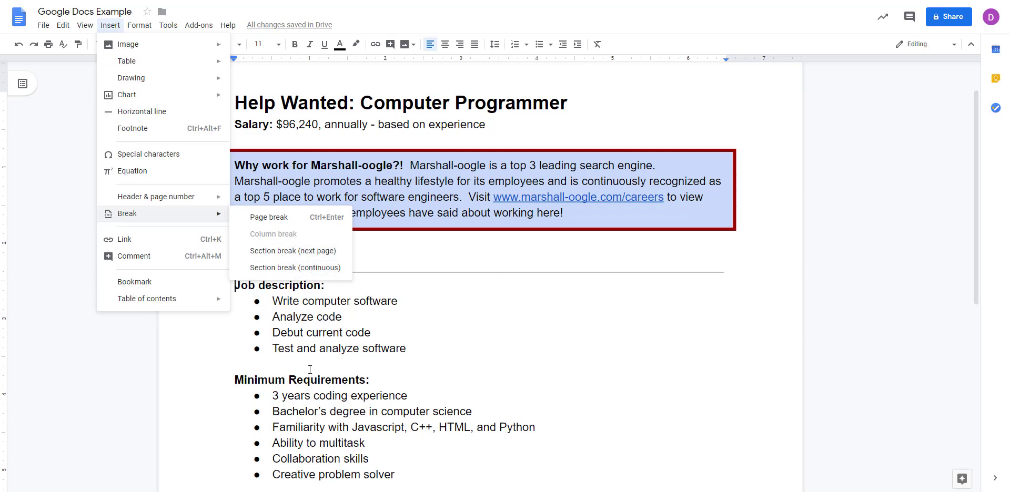
click(304, 348)
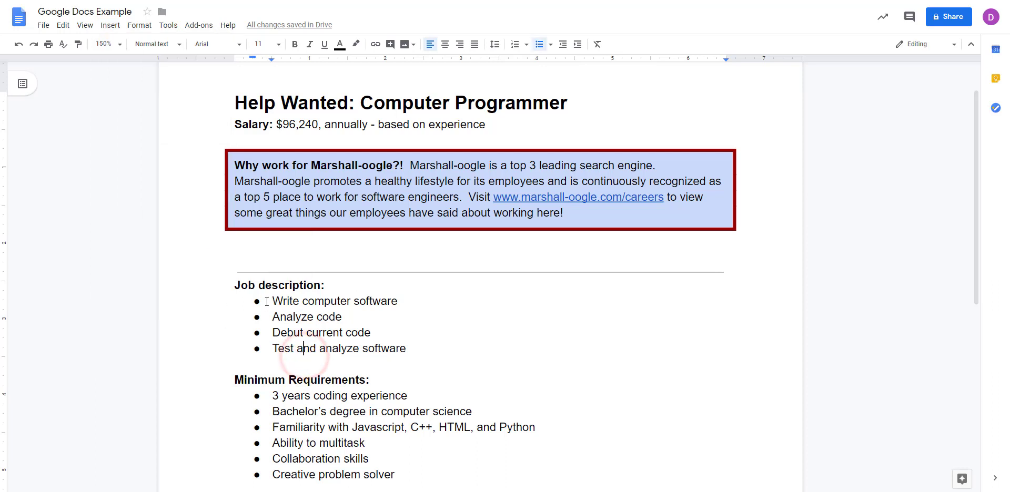
Try a next-page section break before the Job description heading, check the page layout, and undo the break.
click(235, 285)
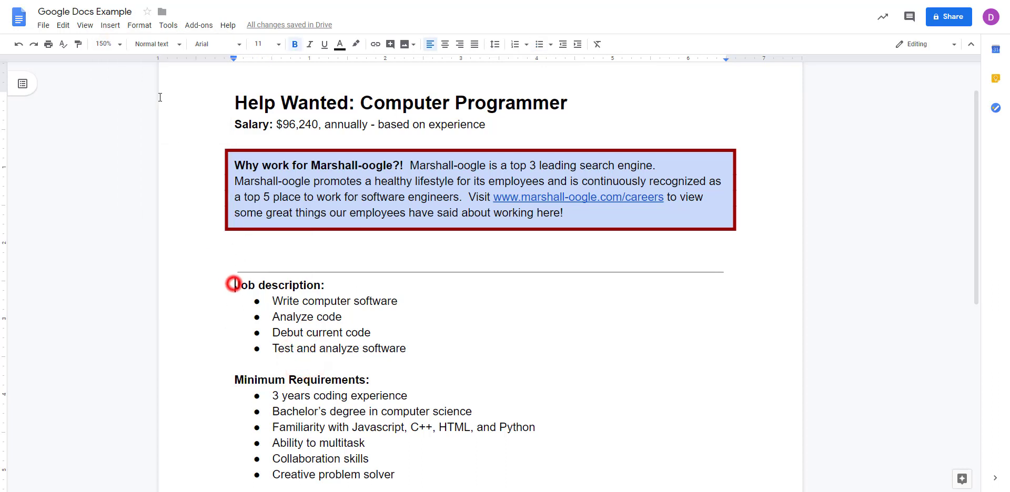
click(110, 25)
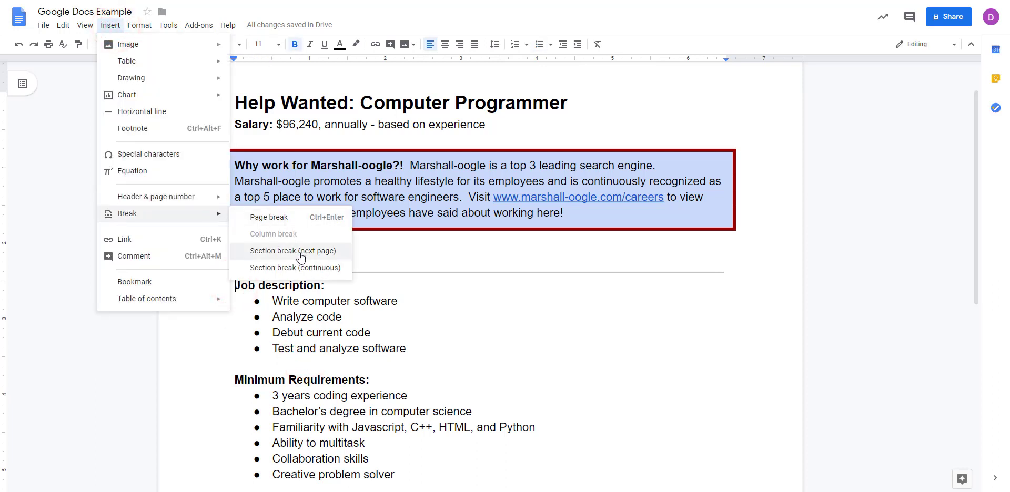
click(315, 256)
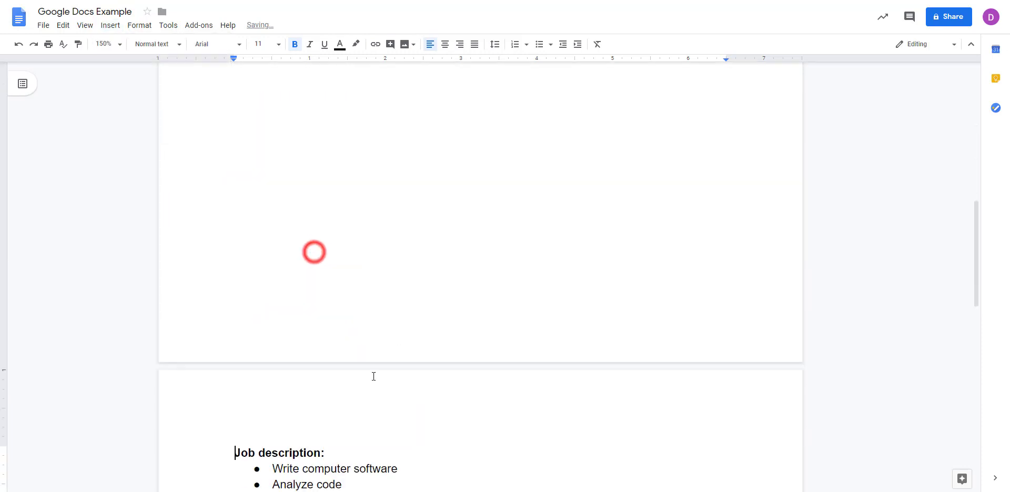
scroll(296, 367, down, 3)
scroll(327, 342, up, 4)
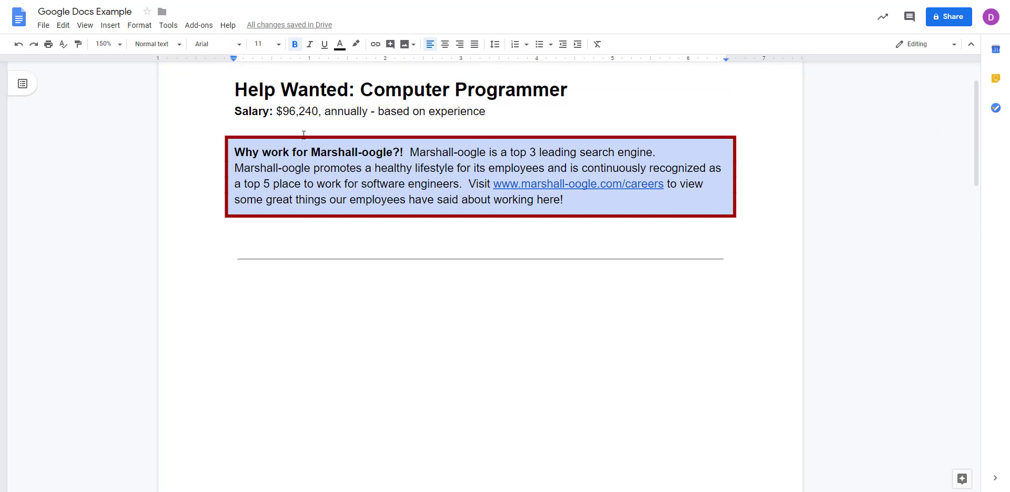
key(ctrl+z)
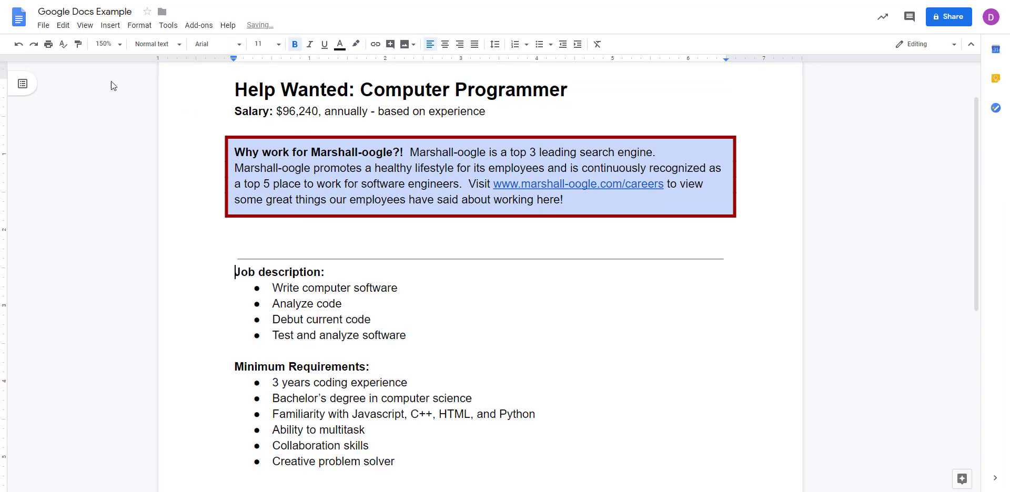
Insert a continuous section break directly before the Job description heading.
click(120, 25)
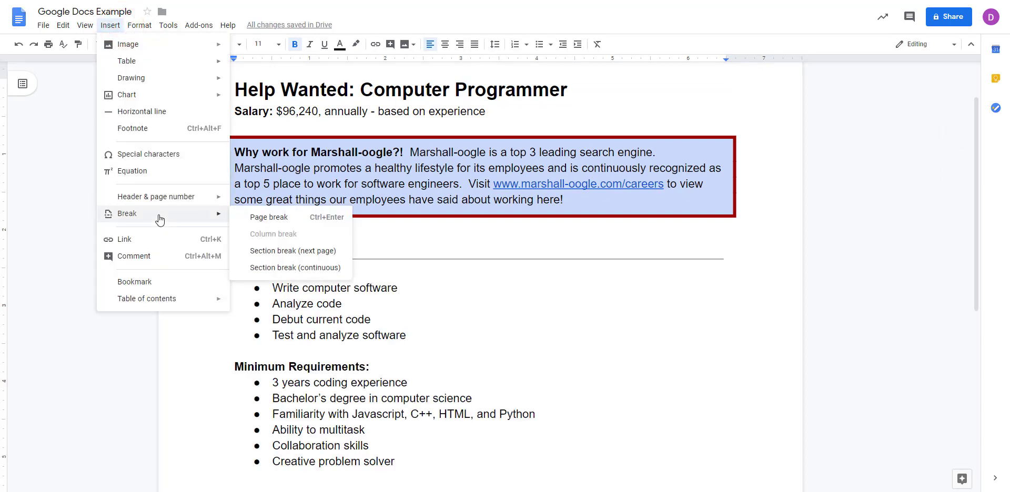
click(302, 268)
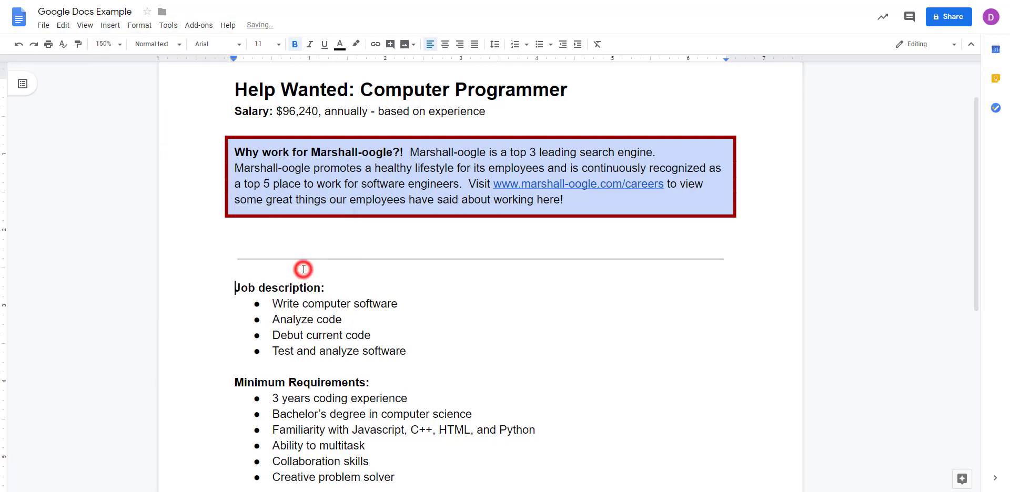
click(289, 278)
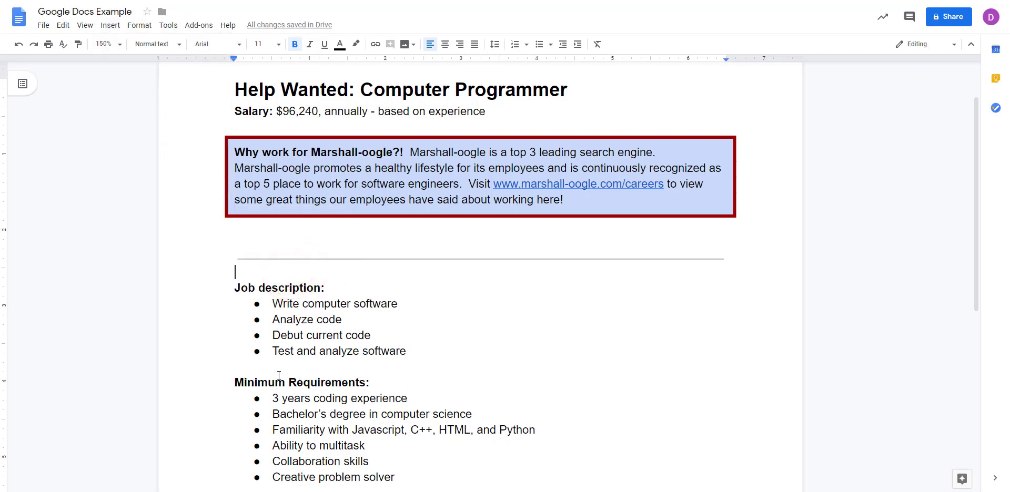
click(234, 381)
click(414, 349)
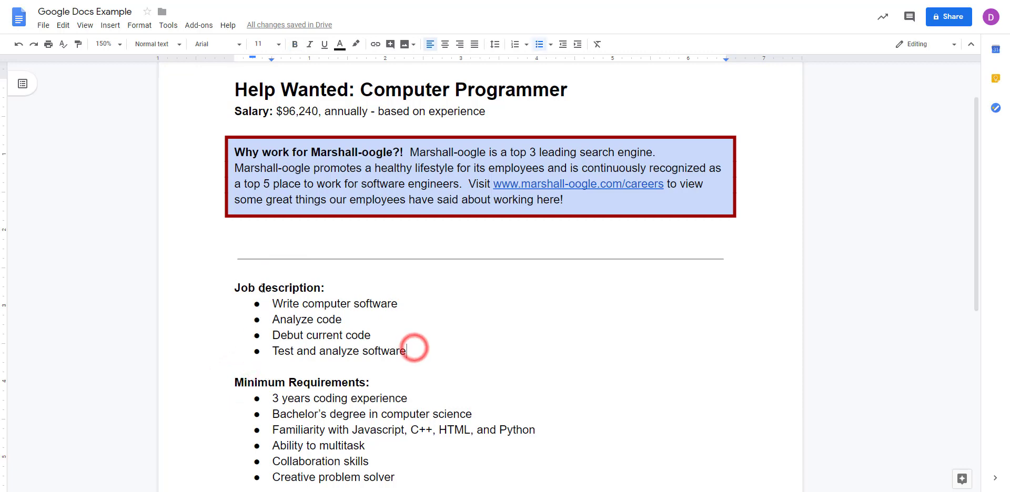
drag(234, 381, 456, 480)
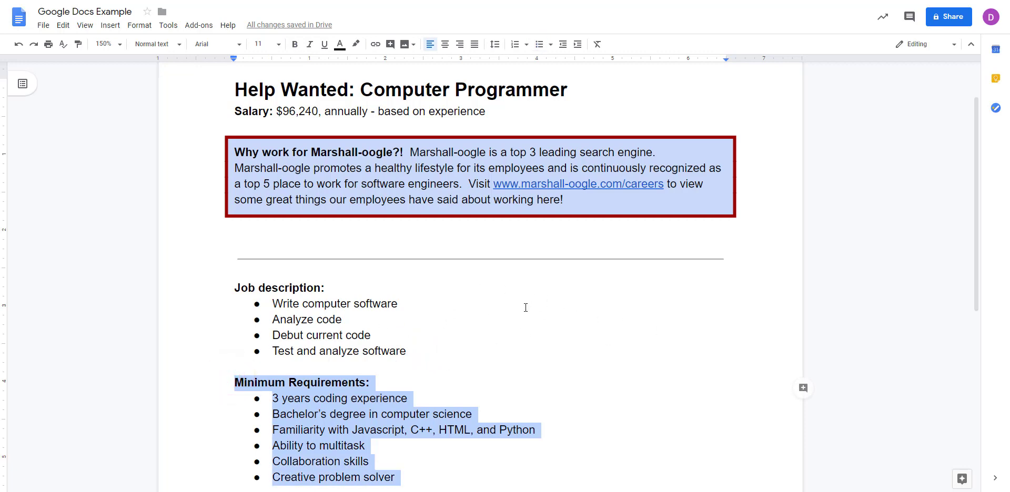
click(410, 352)
Format only the section containing Job description and Minimum Requirements in two columns.
click(273, 365)
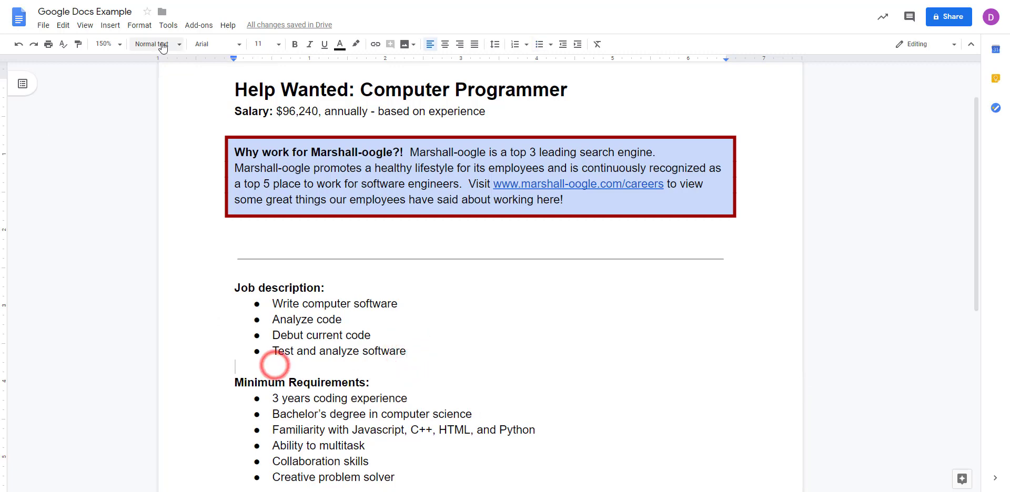
click(140, 25)
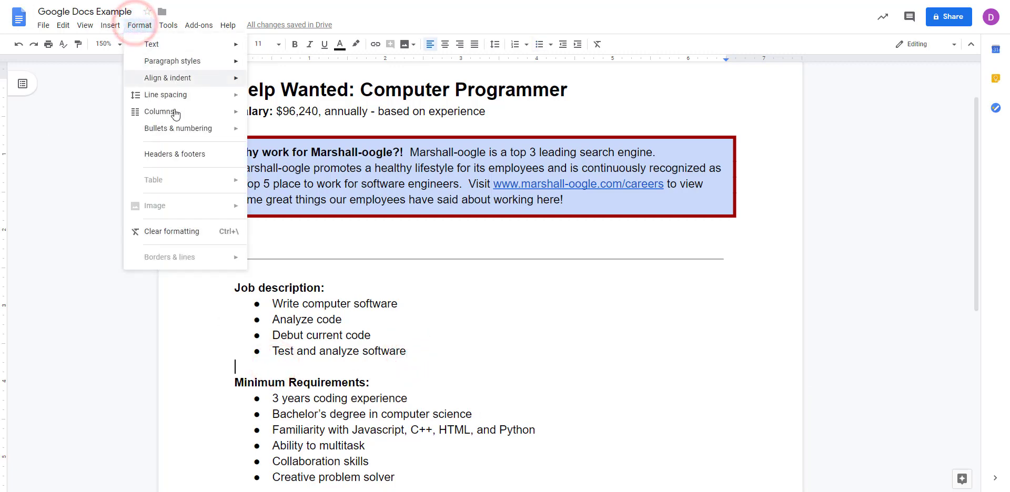
mouse_move(178, 118)
click(320, 133)
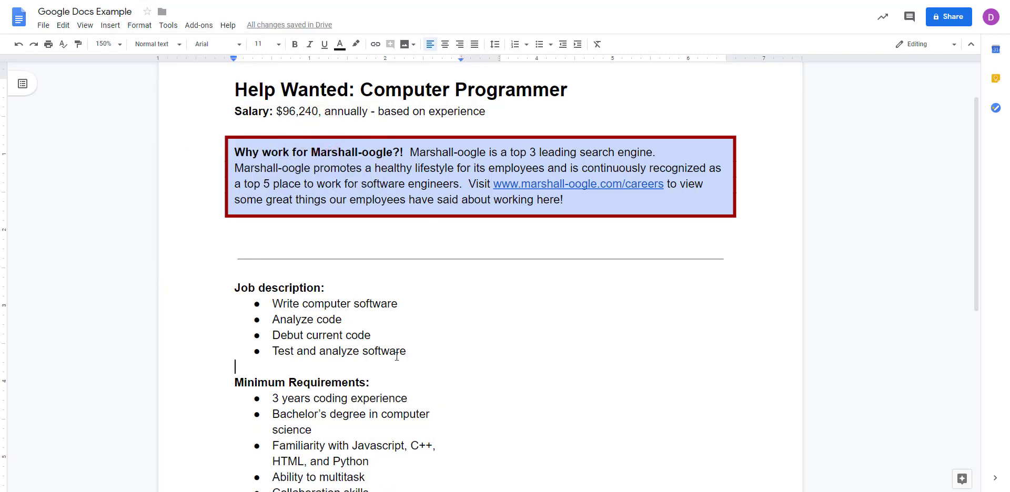
scroll(378, 221, down, 2)
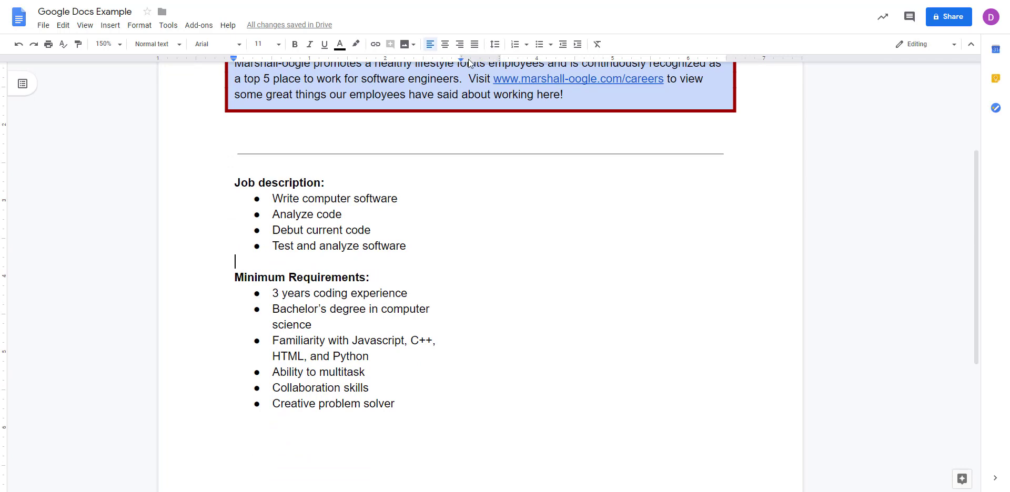
Undo the two-column formatting and apply two columns to the Job description section again.
key(ctrl+z)
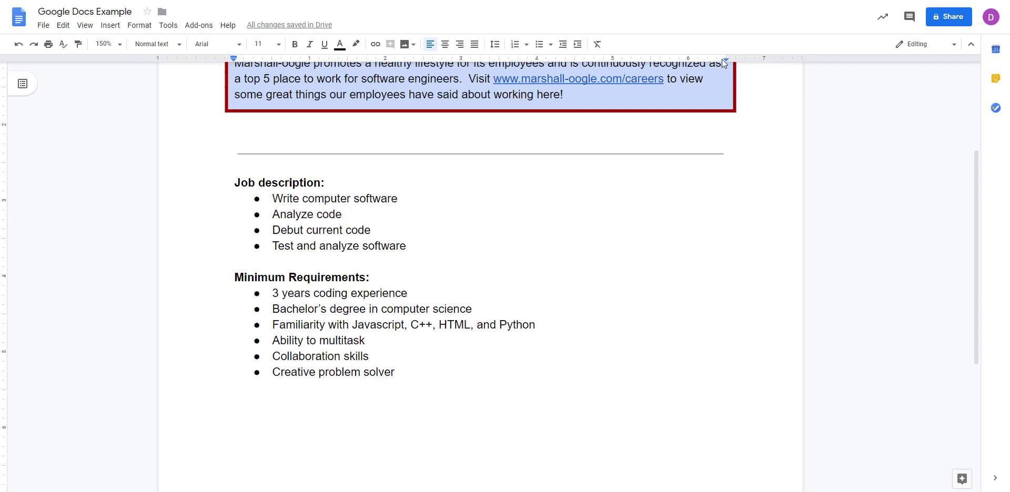
click(140, 26)
click(190, 112)
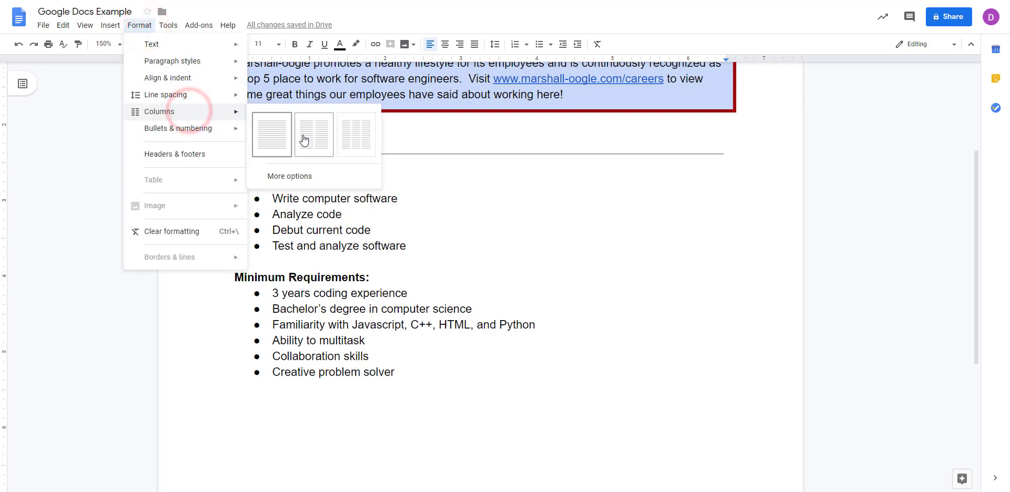
click(302, 136)
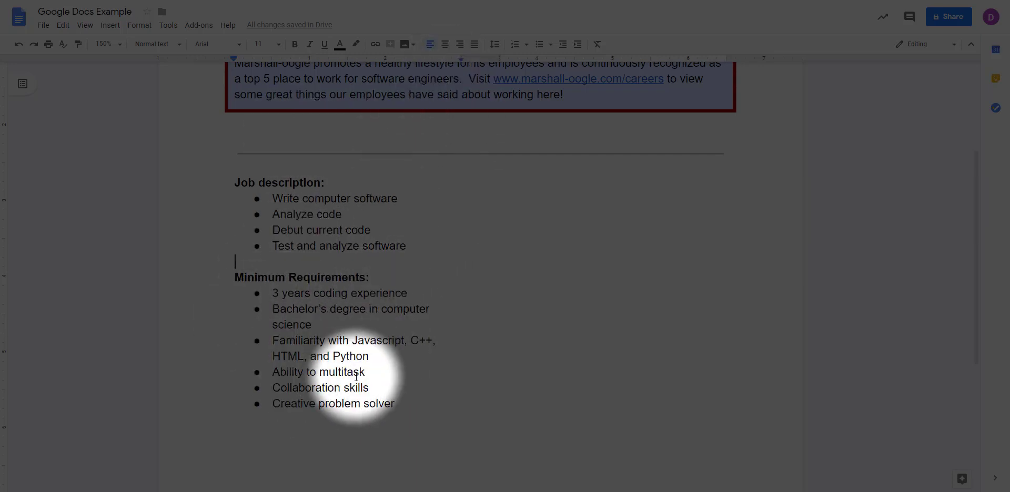
Examine how the Job description and Minimum Requirements lists flow within the two-column section.
scroll(337, 342, down, 2)
scroll(337, 341, down, 3)
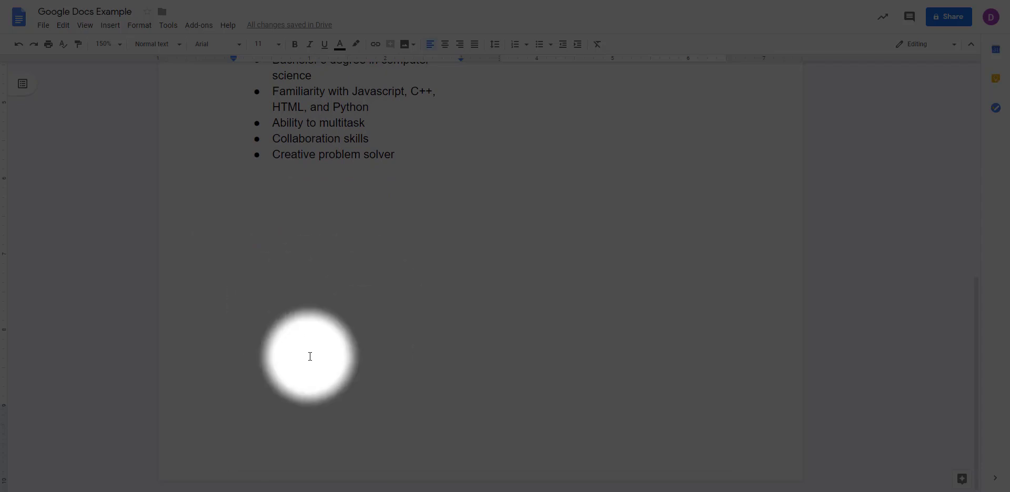
scroll(358, 392, up, 6)
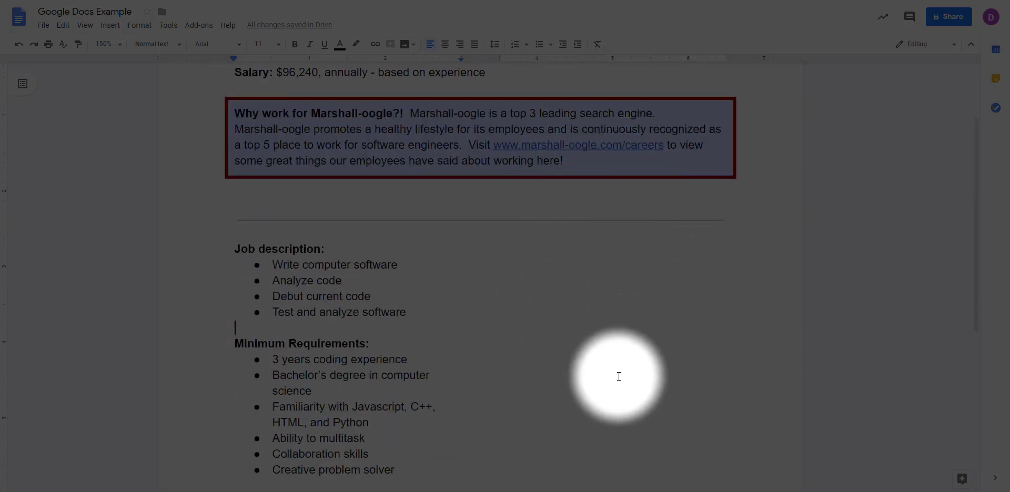
scroll(588, 351, down, 1)
scroll(588, 351, down, 4)
scroll(585, 354, up, 3)
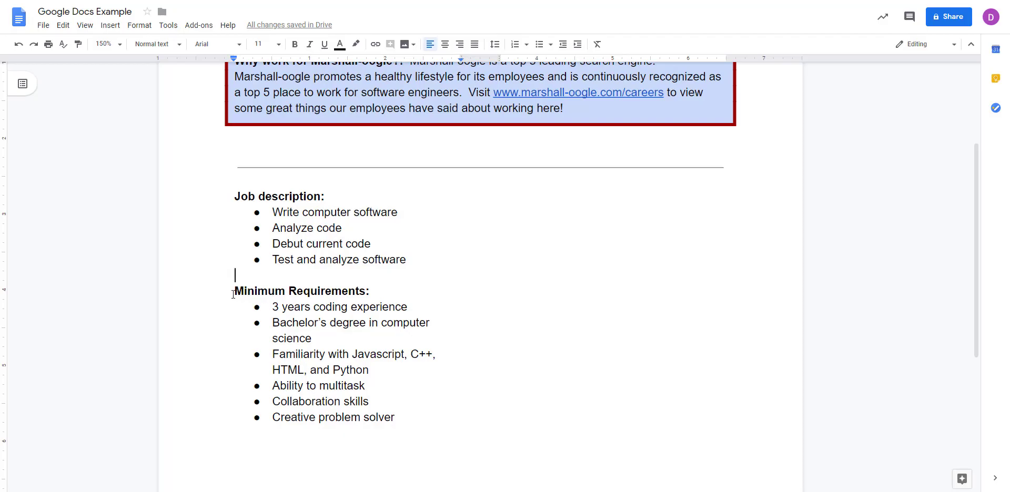
drag(233, 294, 371, 404)
click(611, 227)
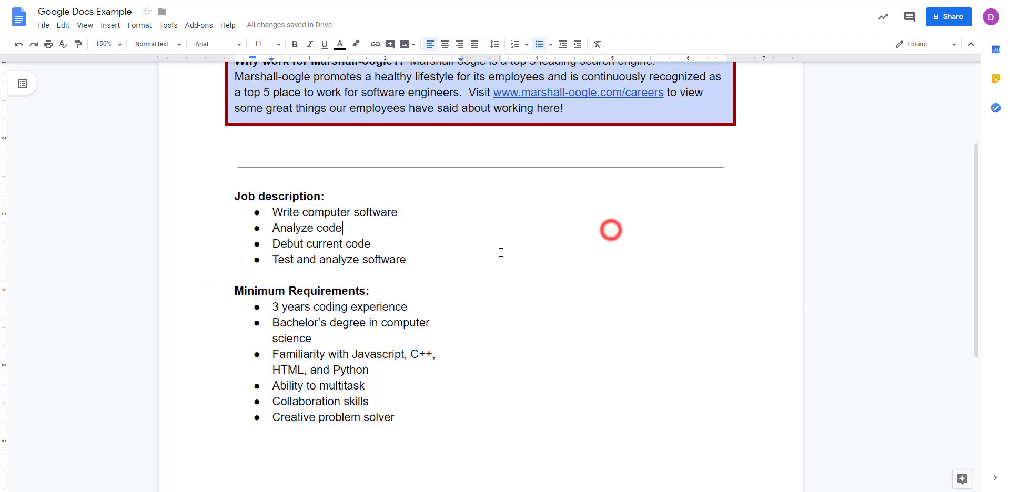
Insert a column break on the blank line directly above the Minimum Requirements heading.
click(253, 280)
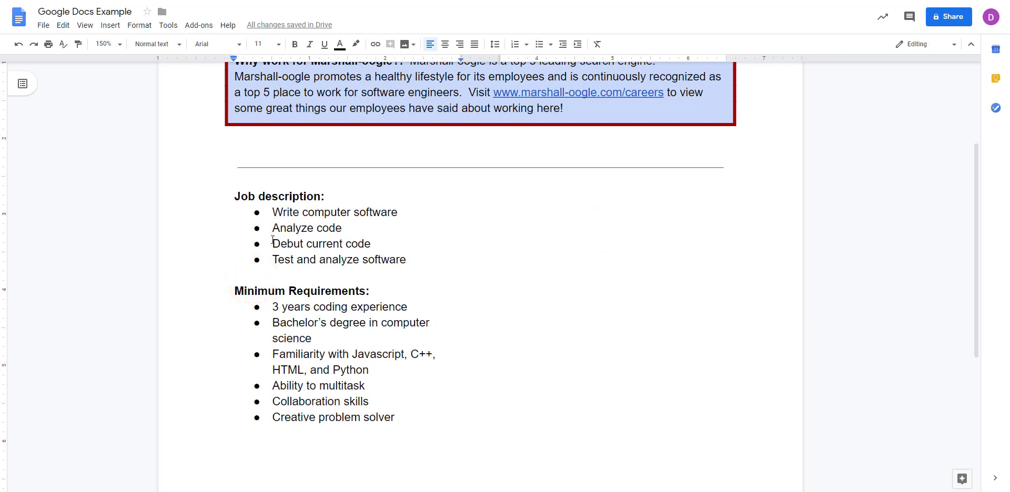
click(109, 25)
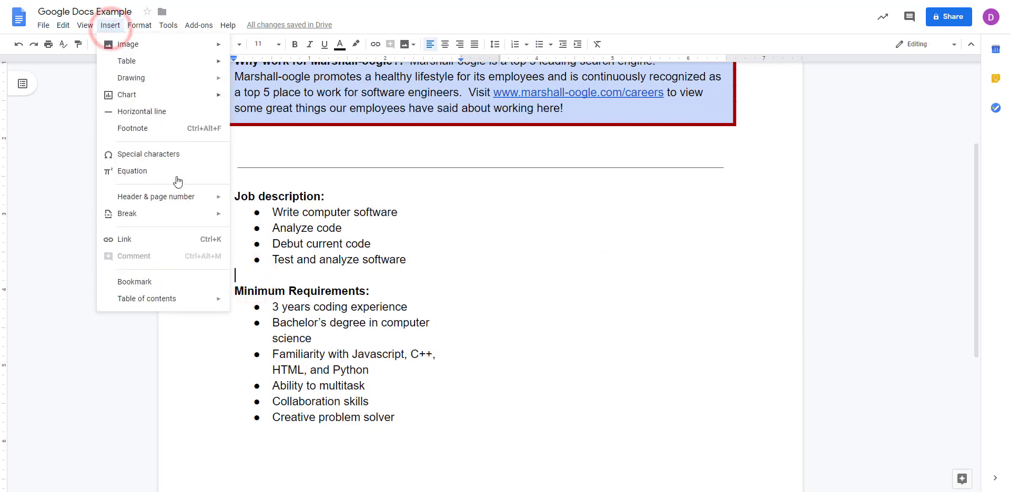
mouse_move(177, 221)
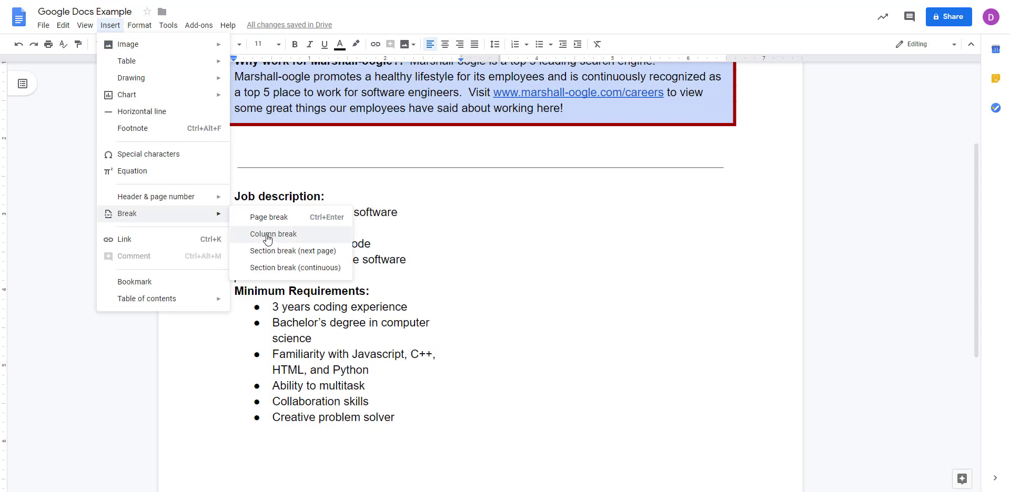
click(414, 270)
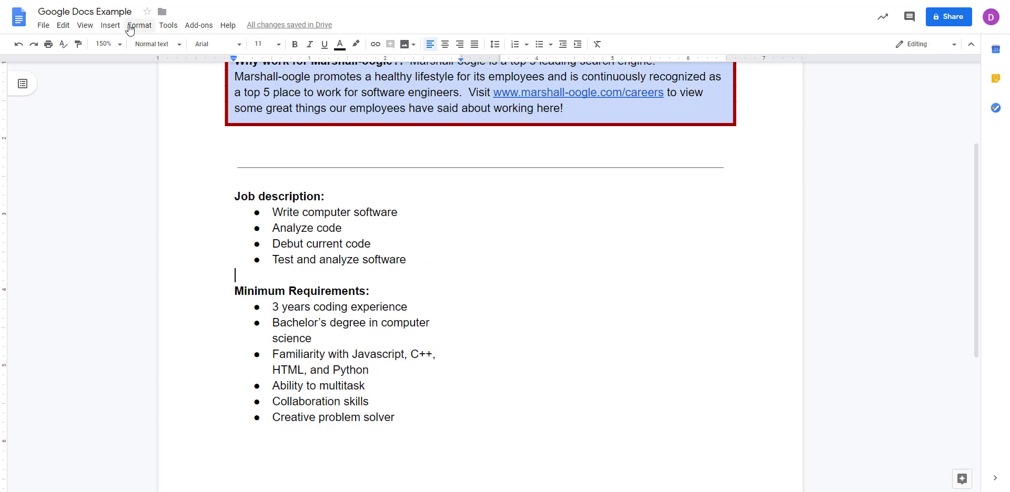
click(112, 26)
click(183, 211)
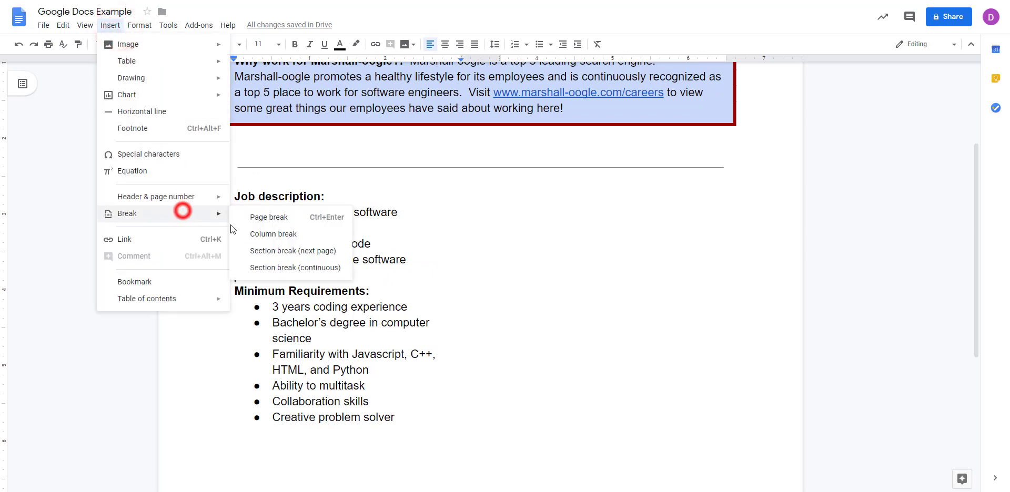
click(272, 234)
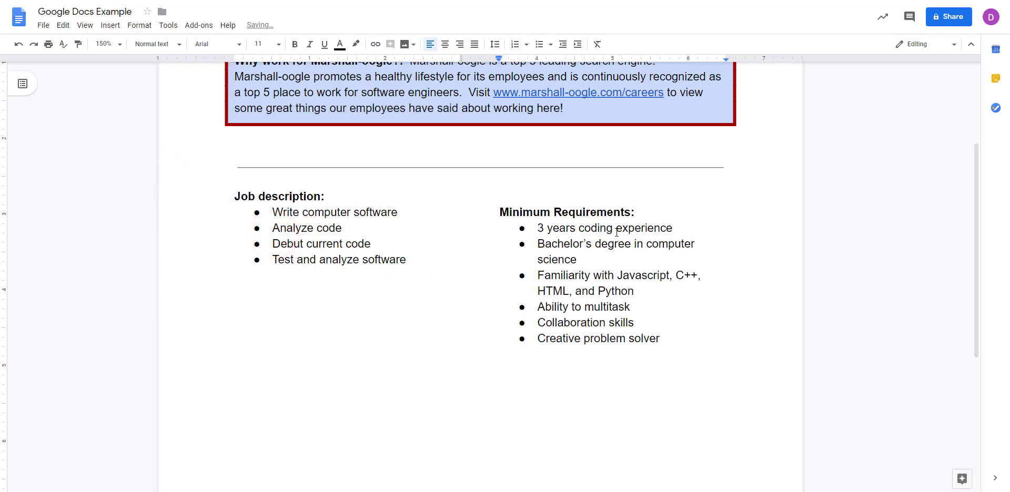
Delete the blank line above Minimum Requirements so the heading aligns with Job description.
click(503, 211)
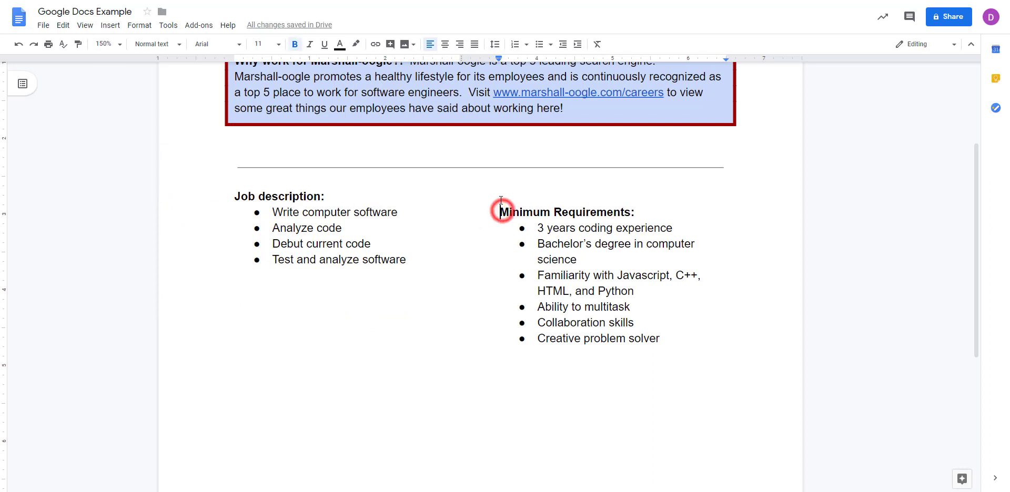
click(501, 198)
click(495, 209)
click(502, 197)
key(Delete)
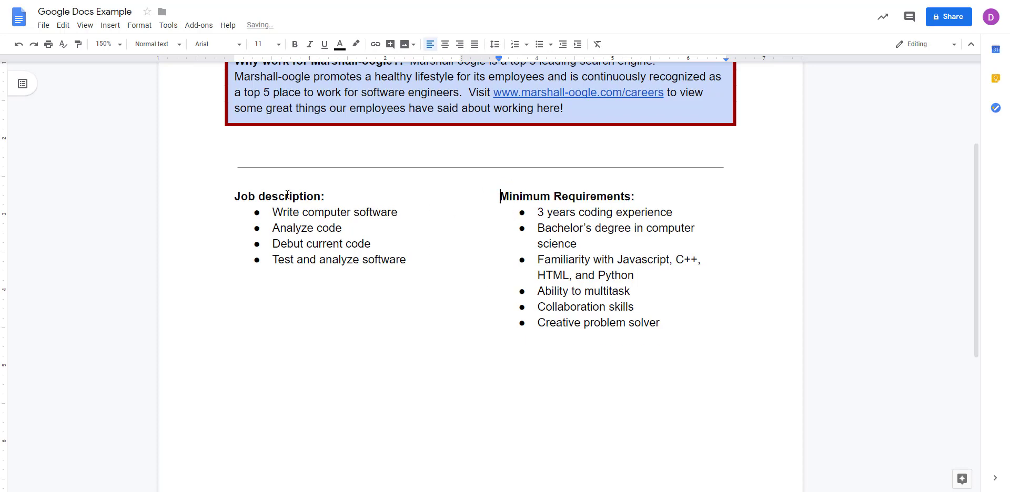
click(288, 194)
click(552, 195)
Set the two-column section's spacing to 0.2 inches and add a line between the columns.
click(364, 193)
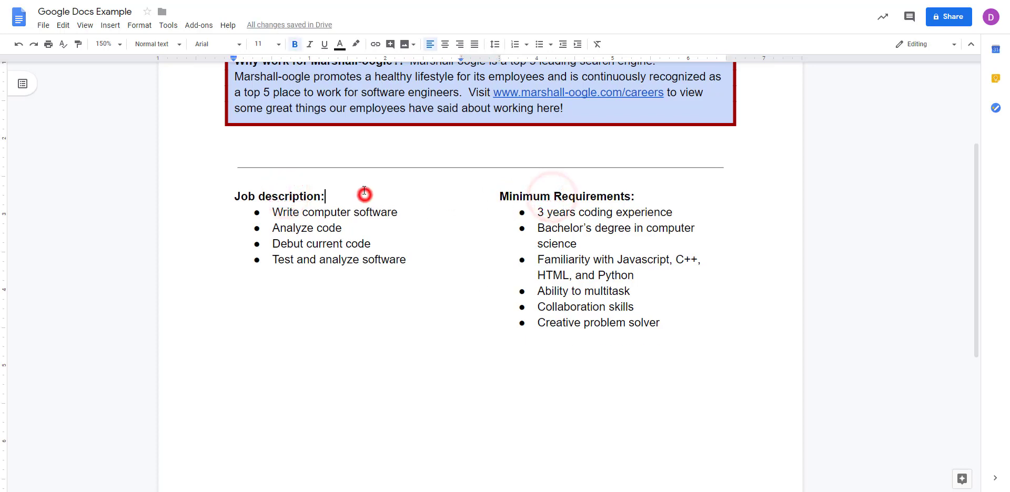
click(140, 25)
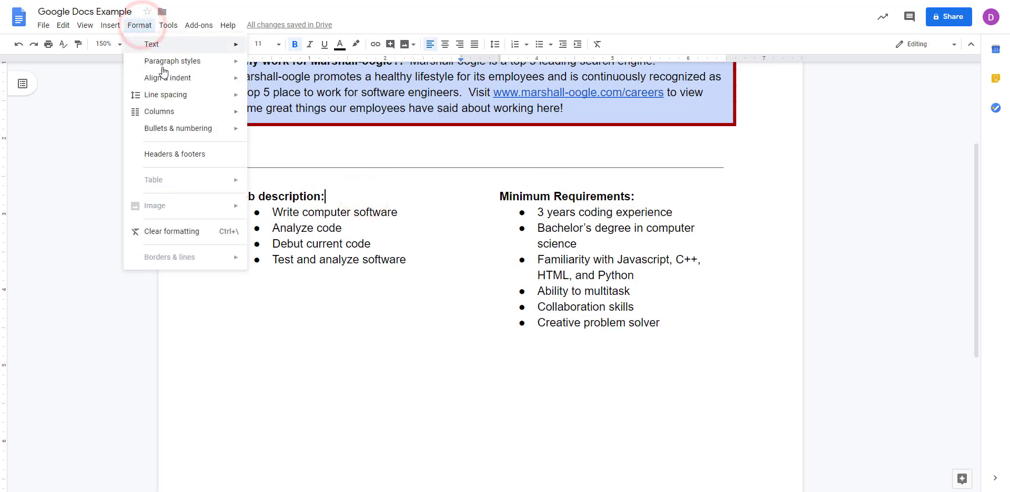
mouse_move(217, 121)
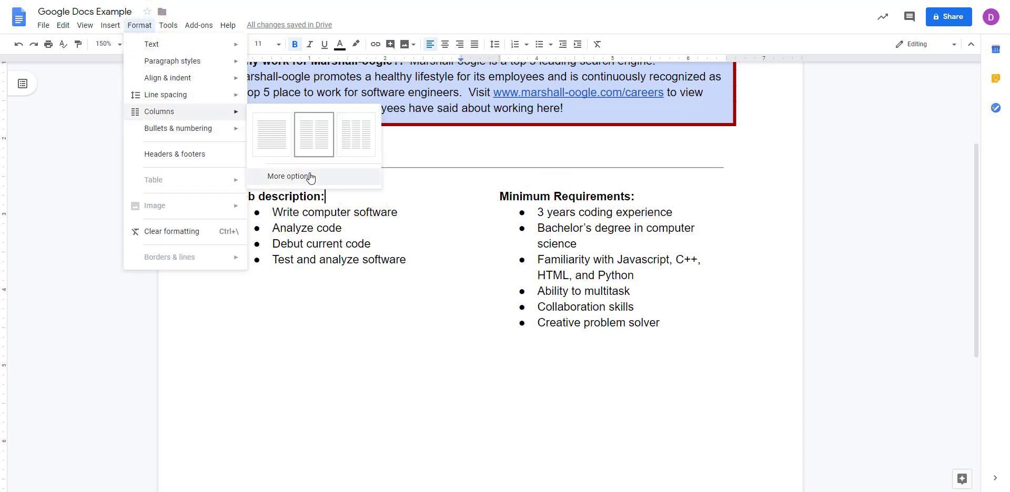
mouse_move(169, 112)
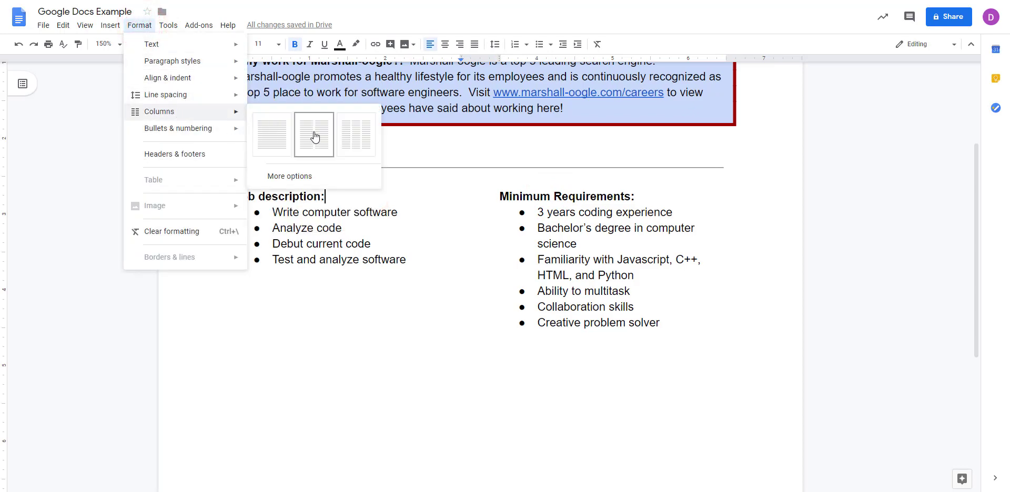
click(307, 177)
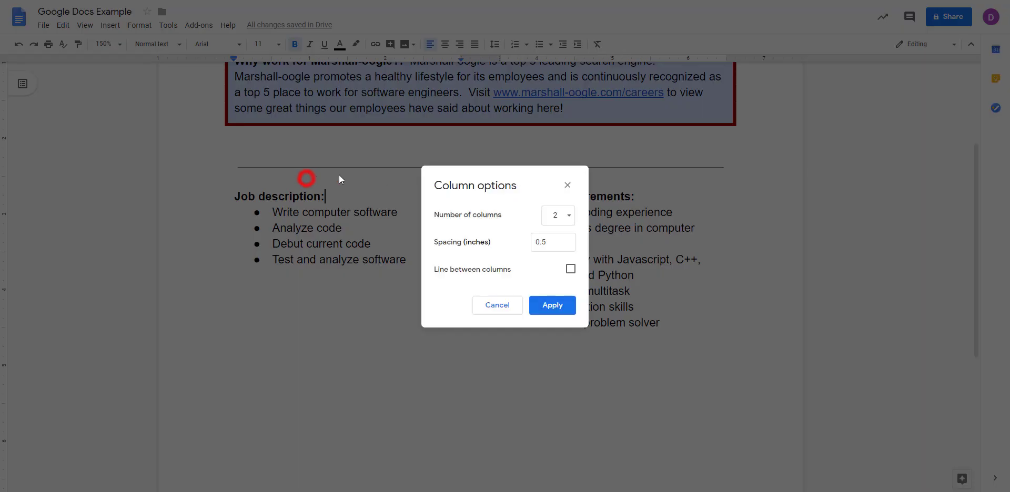
click(566, 215)
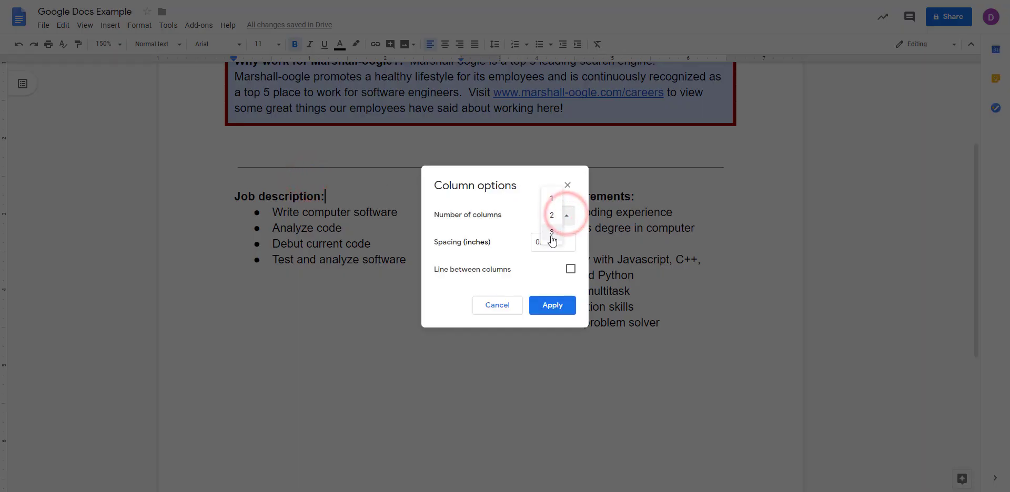
click(567, 215)
click(556, 243)
double_click(548, 242)
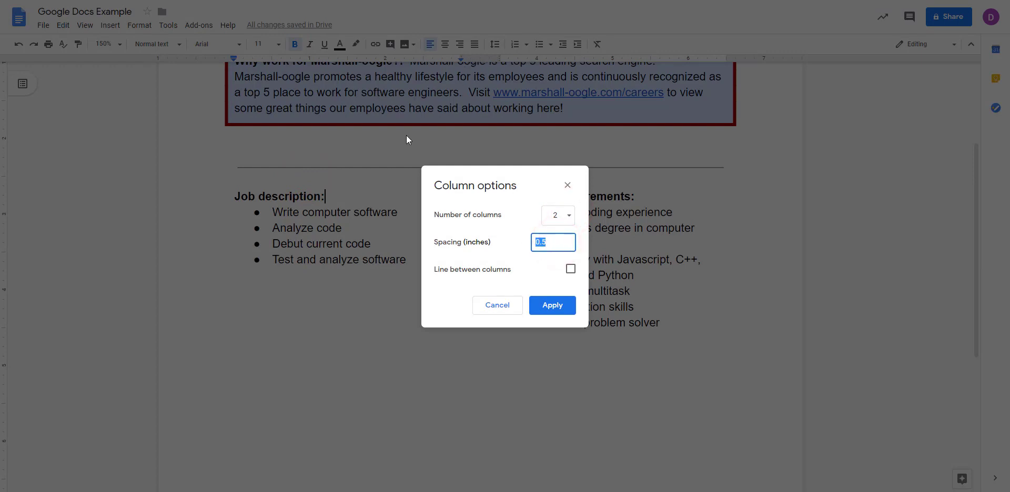
text(.2)
click(571, 269)
click(550, 306)
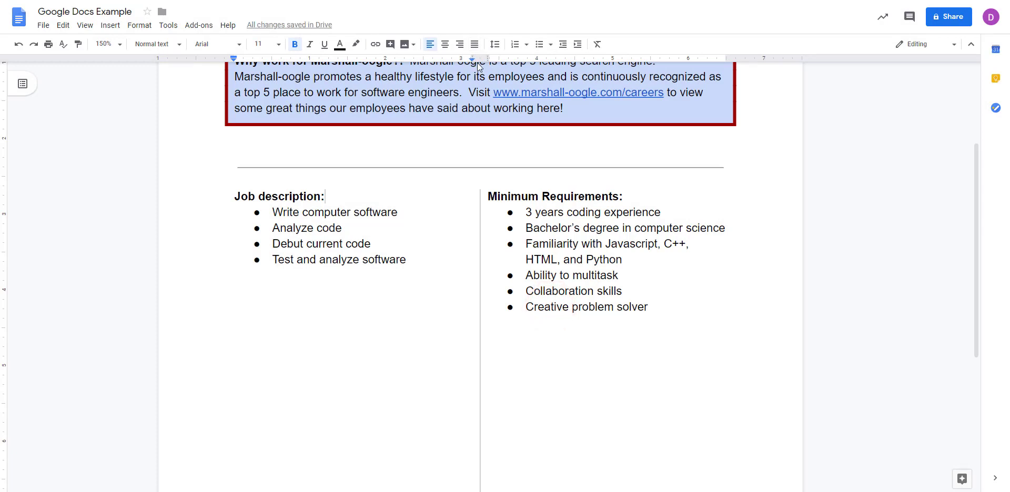
End the Minimum Requirements bullet list with a blank line below Creative problem solver, and check how far the column line runs.
click(527, 338)
click(687, 312)
key(Return)
key(Return)
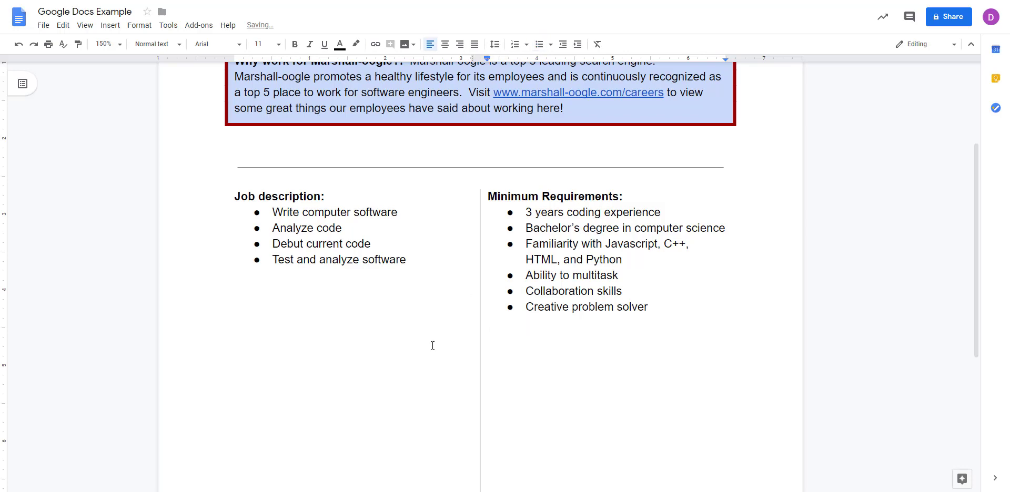
scroll(512, 200, down, 2)
scroll(479, 248, down, 1)
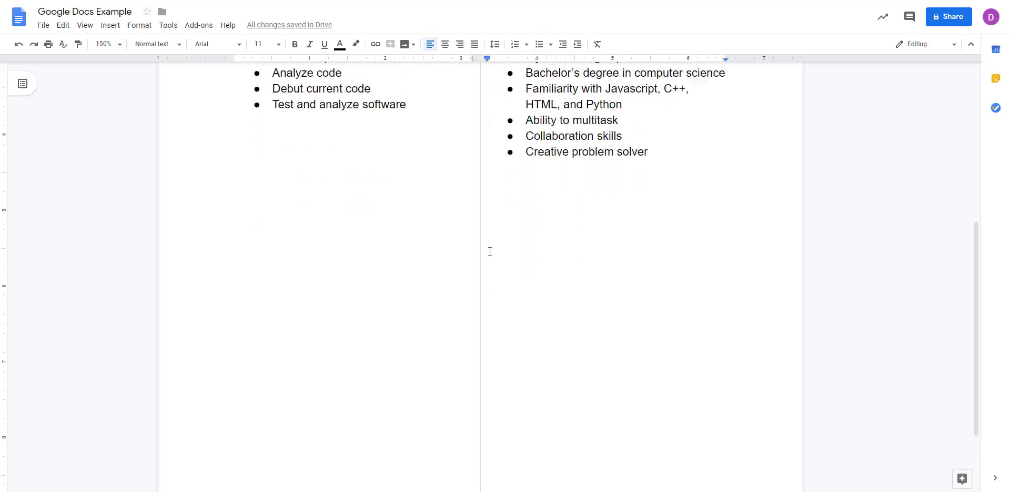
scroll(489, 252, up, 3)
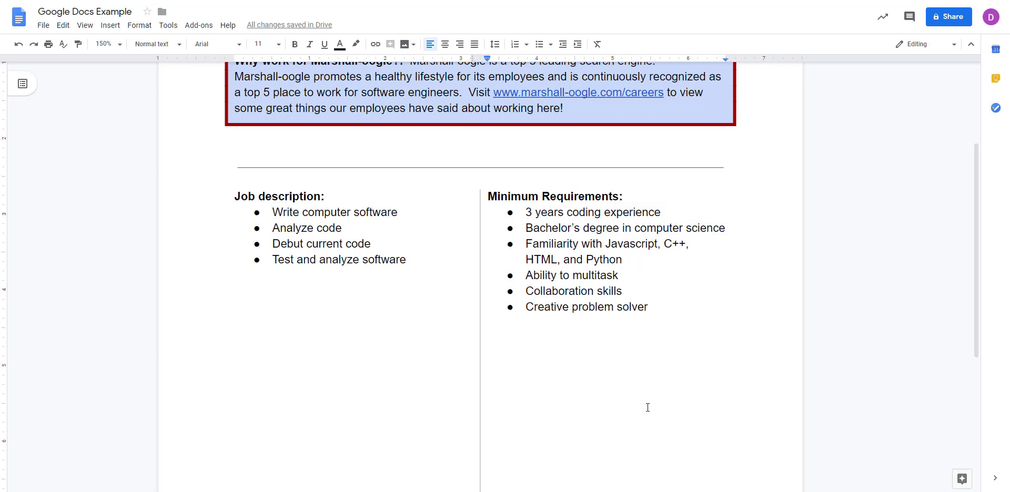
Try a next-page section break on the blank line below the Minimum Requirements list.
click(128, 26)
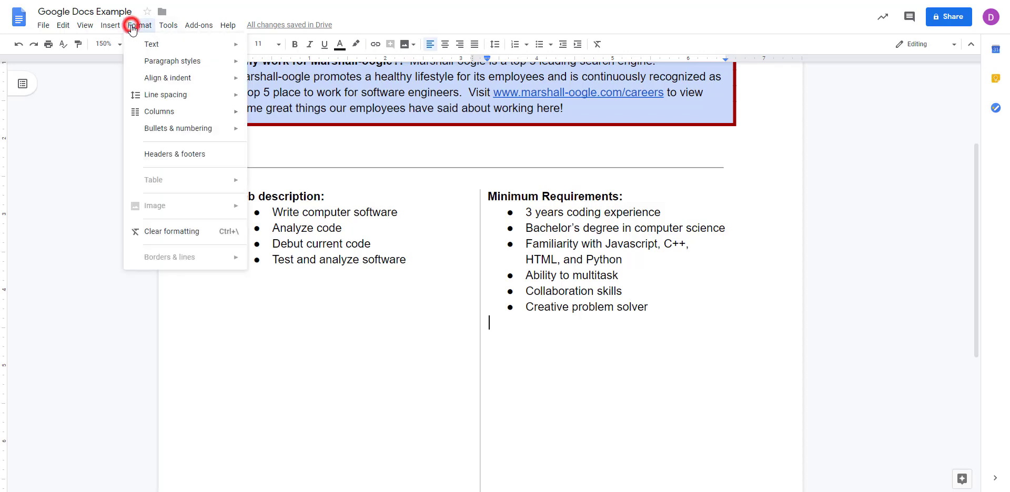
mouse_move(109, 30)
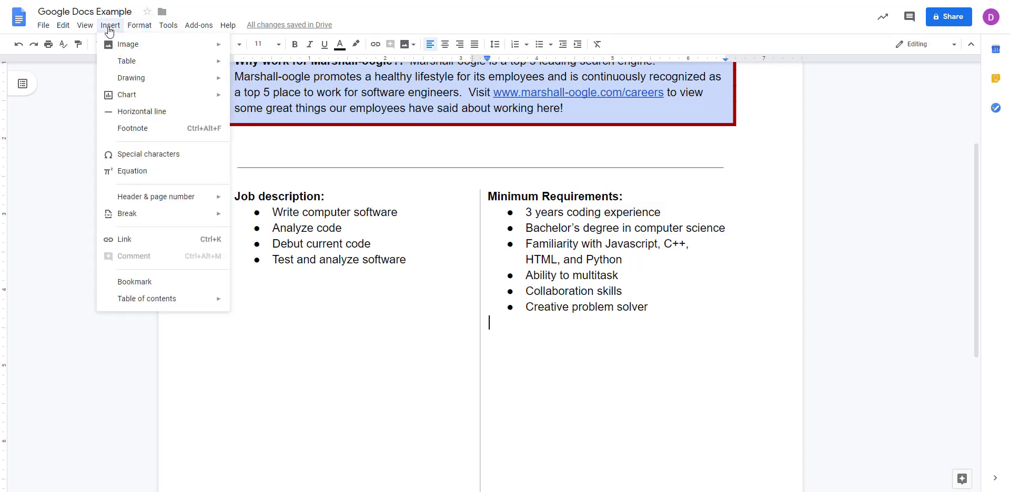
click(170, 210)
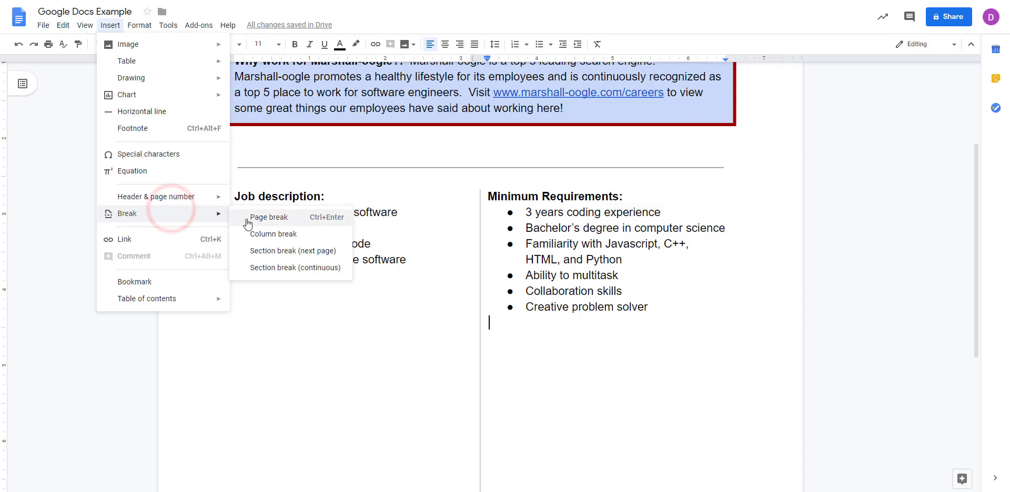
click(288, 253)
scroll(356, 254, up, 5)
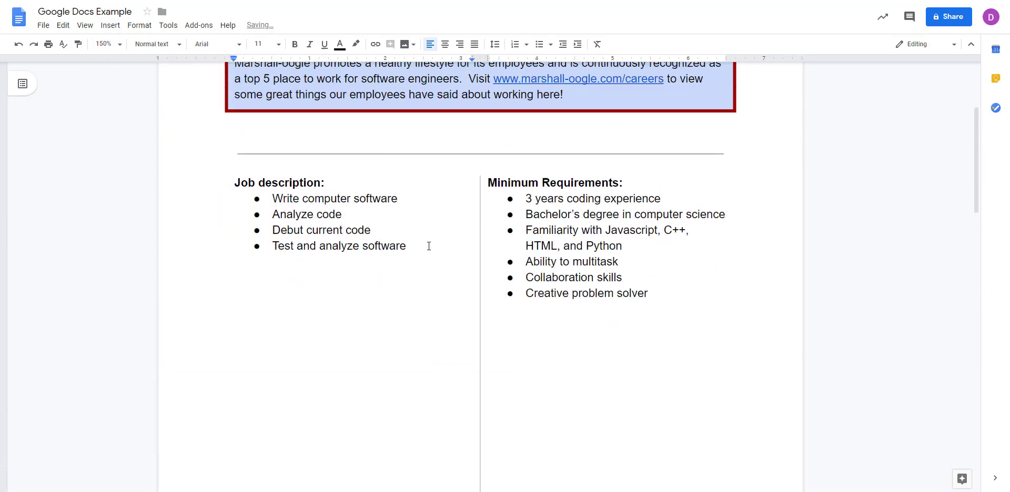
Try a continuous section break at the start of the new page's section.
click(110, 25)
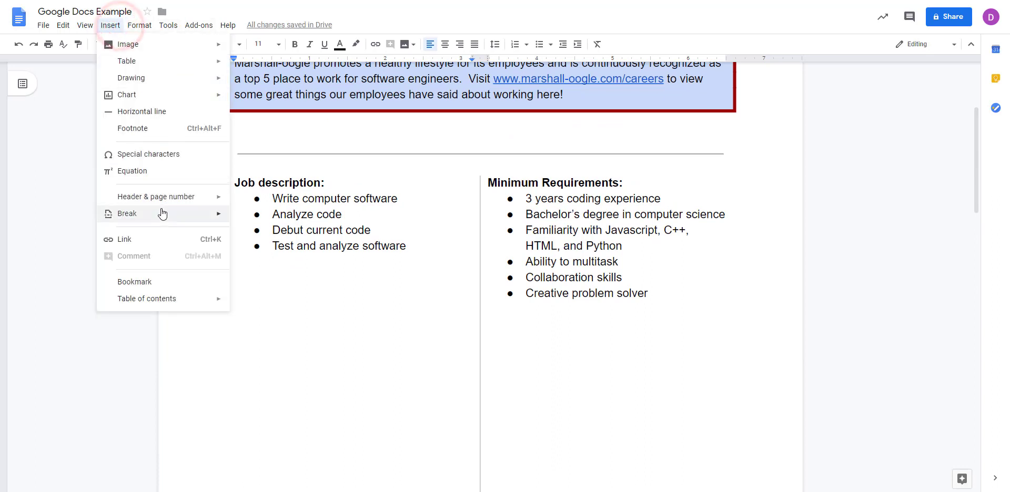
mouse_move(162, 213)
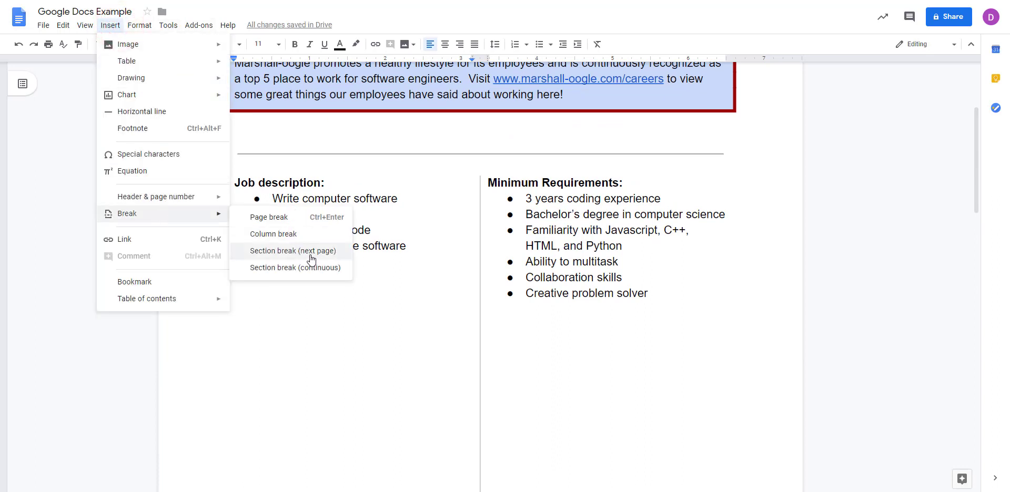
click(315, 267)
scroll(521, 285, up, 3)
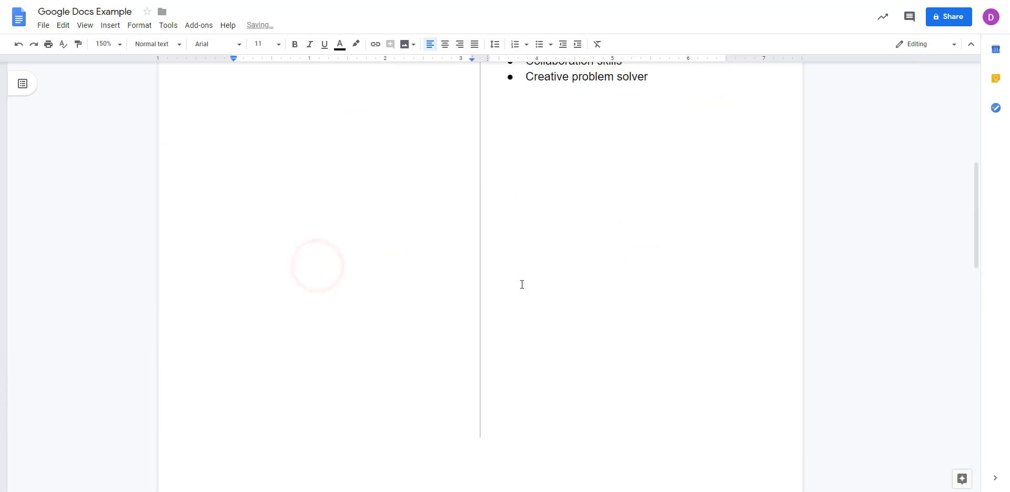
Delete the added section breaks, restore the final "r" of "Creative problem solver", and add an unbulleted line below it.
scroll(522, 285, up, 2)
key(BackSpace)
key(BackSpace)
key(BackSpace)
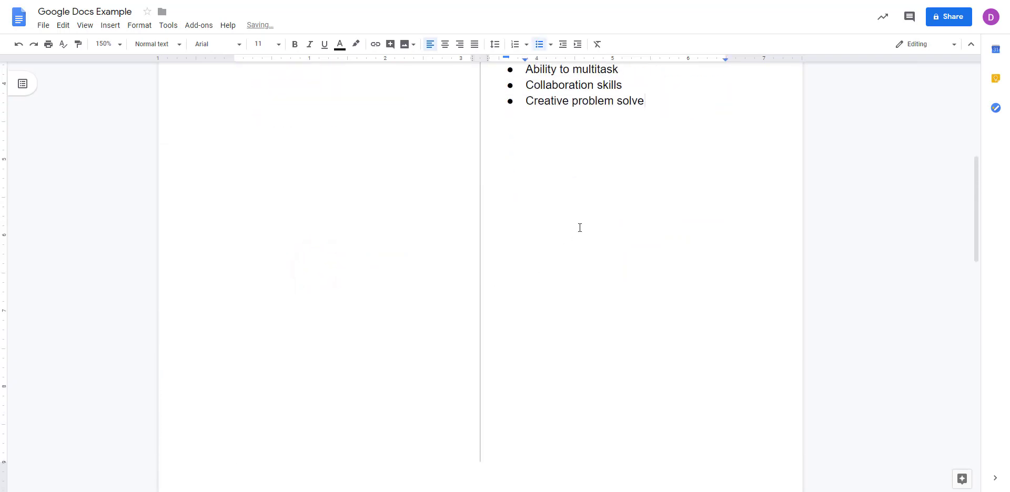
text(r)
key(Return)
key(BackSpace)
Insert a continuous section break on the blank line below "Creative problem solver".
click(115, 24)
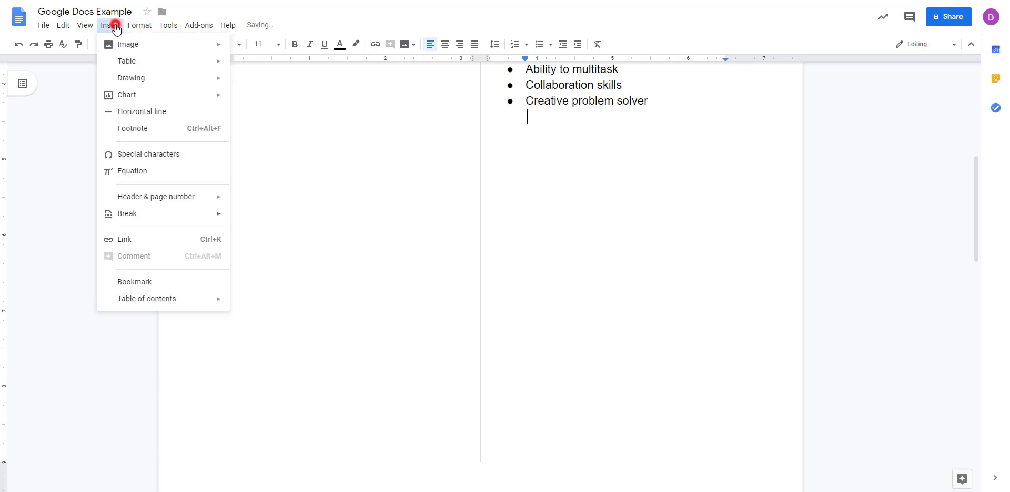
click(145, 213)
click(288, 269)
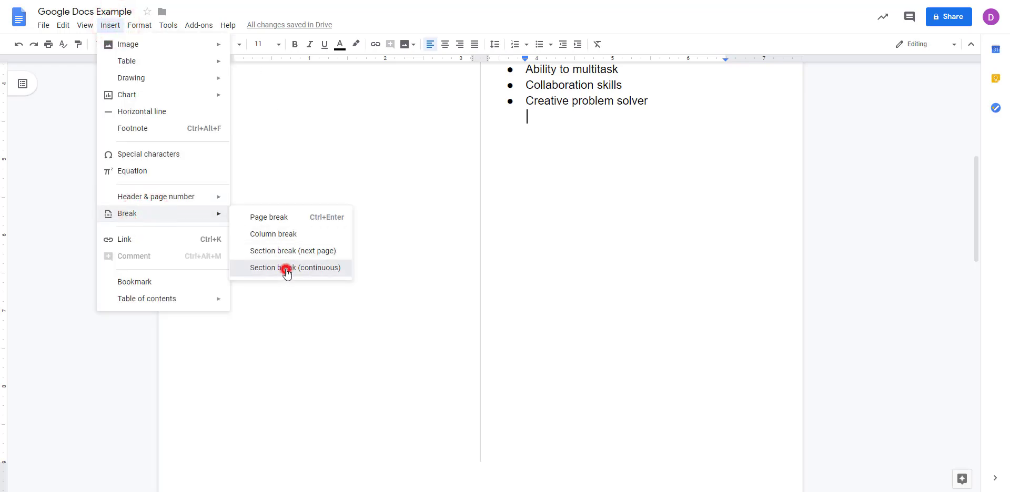
Insert a horizontal line at the start of the new section beneath the two columns.
scroll(540, 247, up, 3)
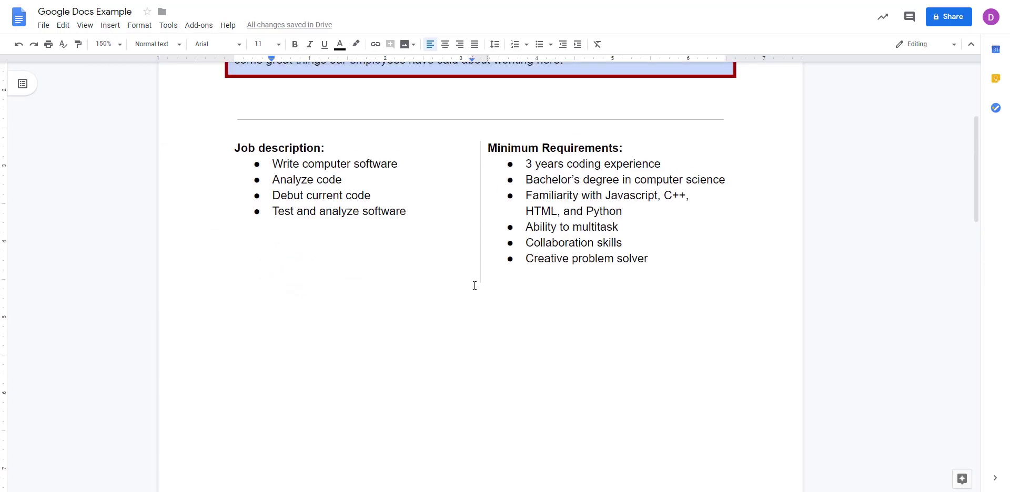
click(109, 26)
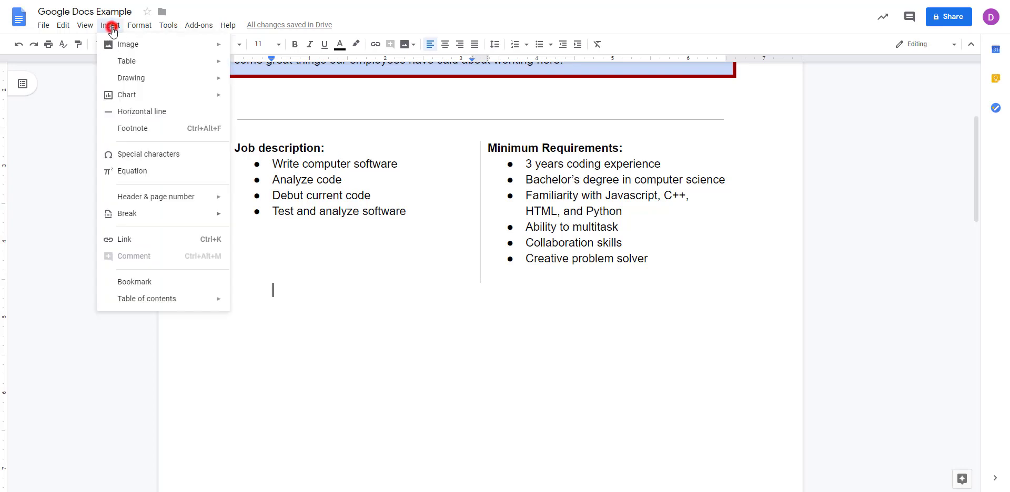
click(148, 111)
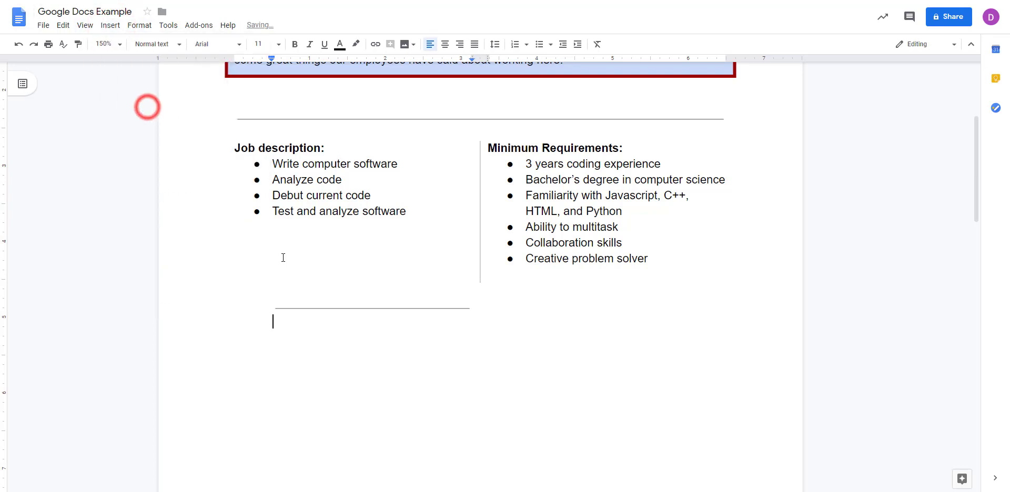
Change the section containing the new horizontal line to a single column and review the page layout.
click(416, 307)
click(305, 318)
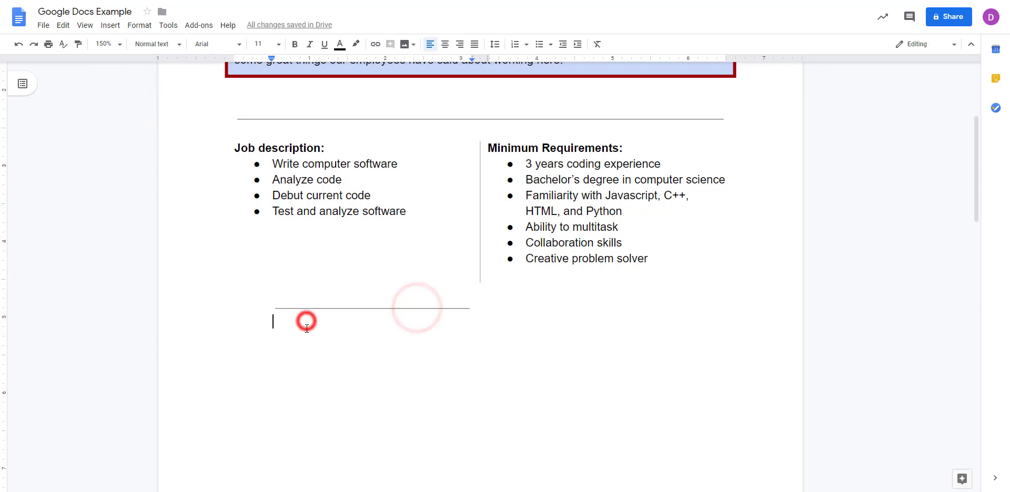
click(359, 313)
click(406, 337)
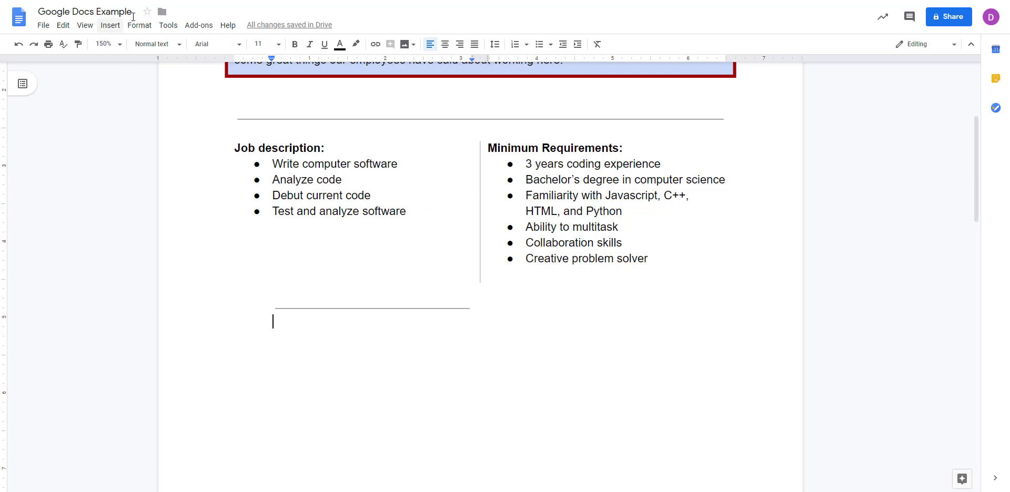
click(148, 30)
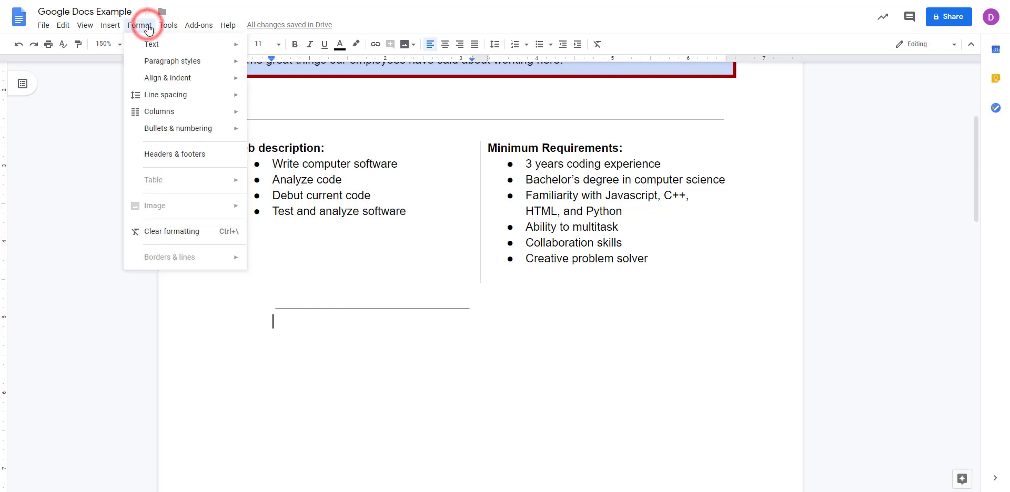
click(209, 112)
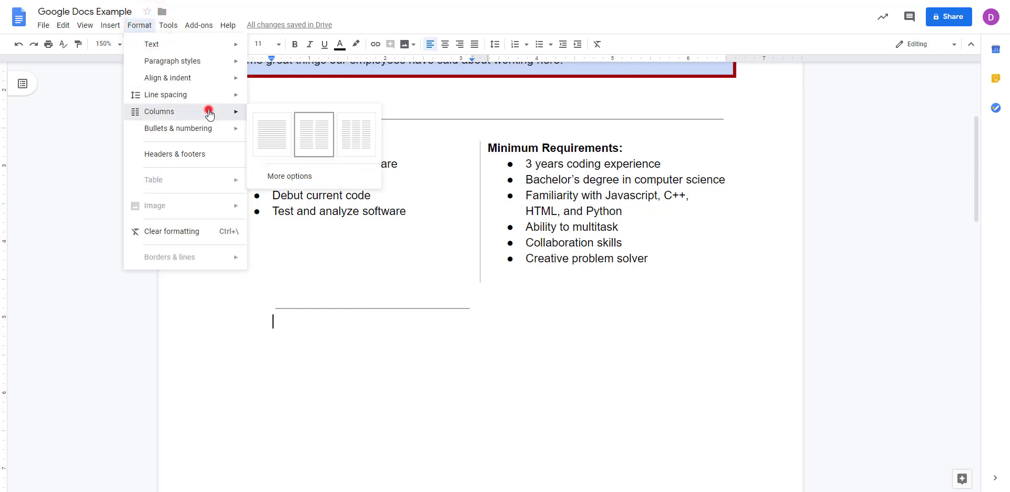
click(283, 131)
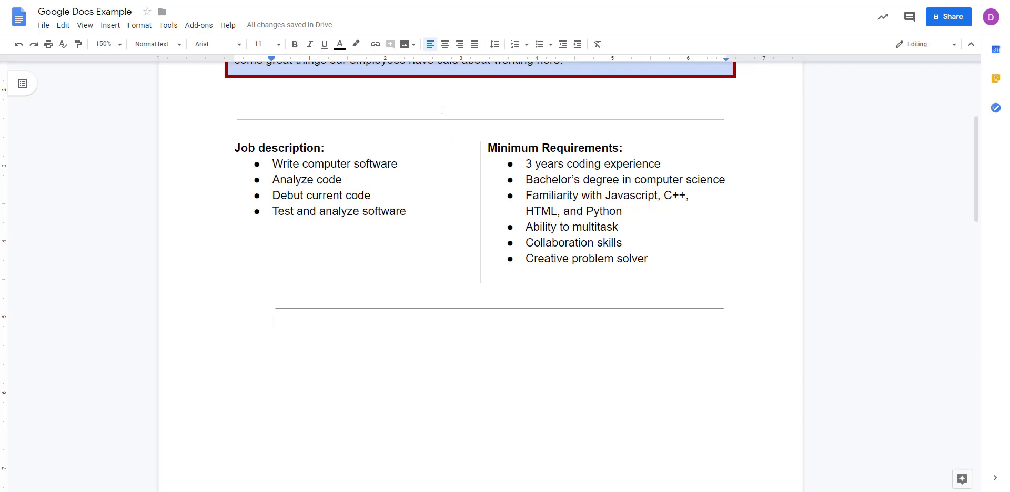
scroll(443, 110, up, 4)
scroll(433, 276, down, 2)
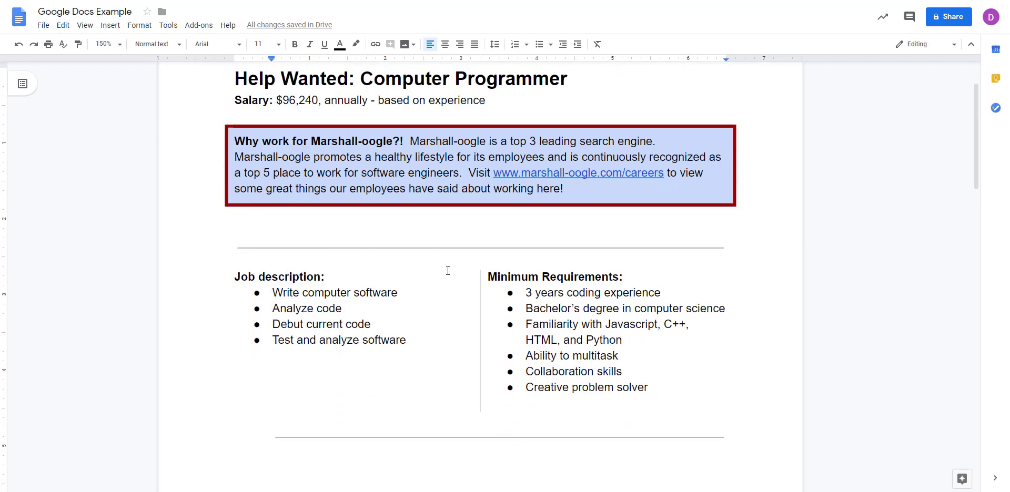